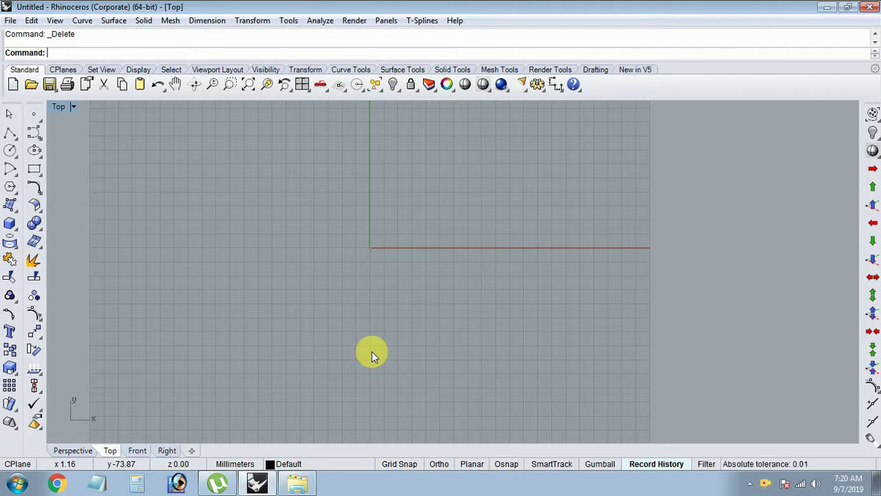
- Start a PictureFrame and pick the 2-500x500 pendant image
right_drag(372, 353, 419, 314)
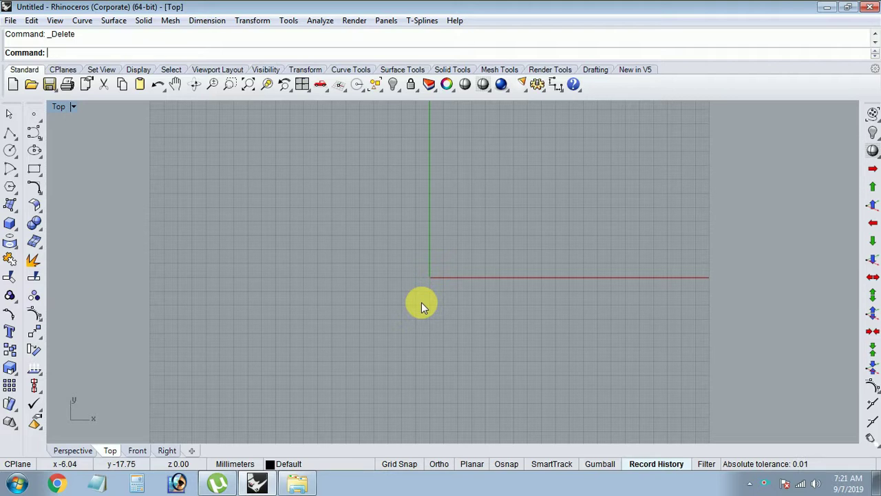
text(PictureFrame)
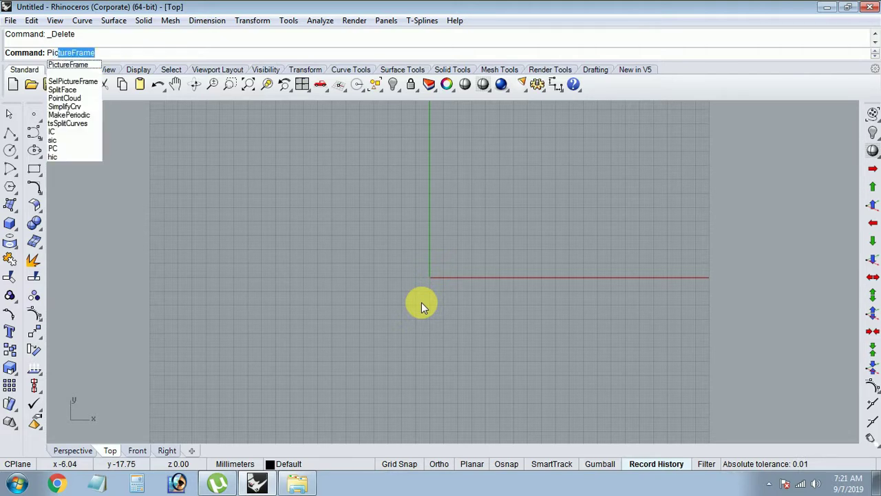
key(Return)
click(522, 254)
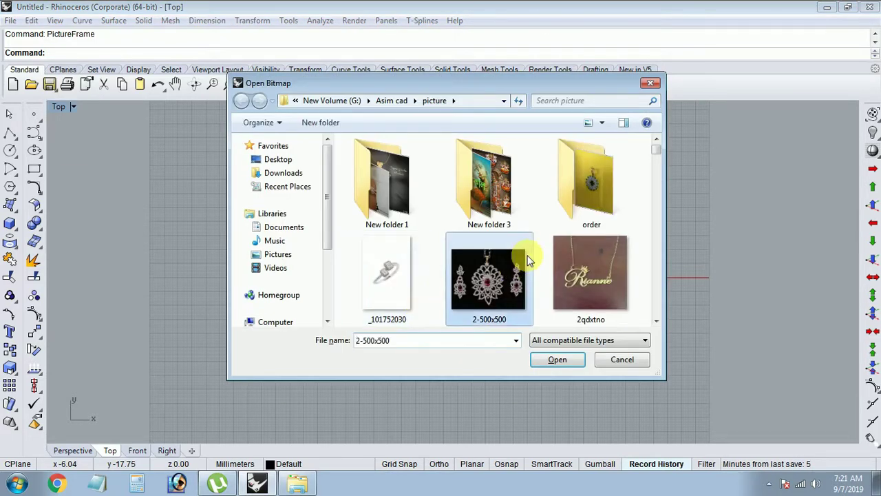
scroll(547, 269, down, 3)
scroll(547, 269, down, 3)
scroll(547, 269, down, 3)
scroll(547, 269, down, 2)
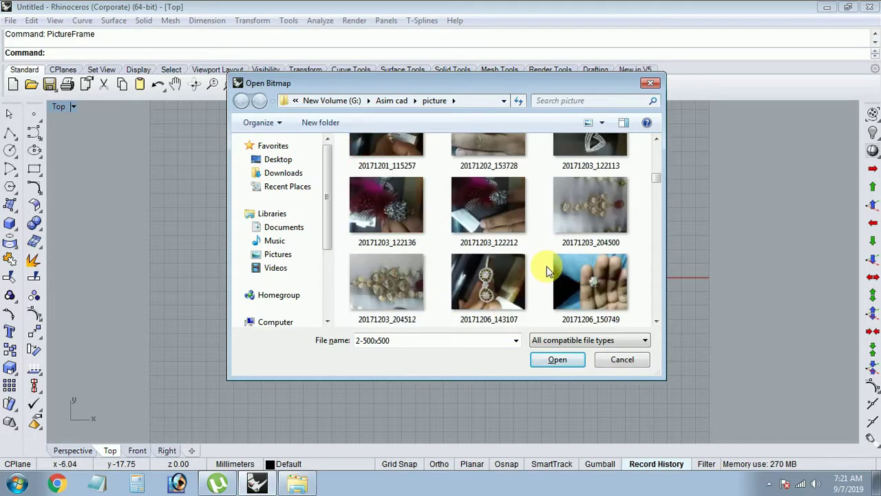
scroll(548, 268, down, 2)
double_click(587, 261)
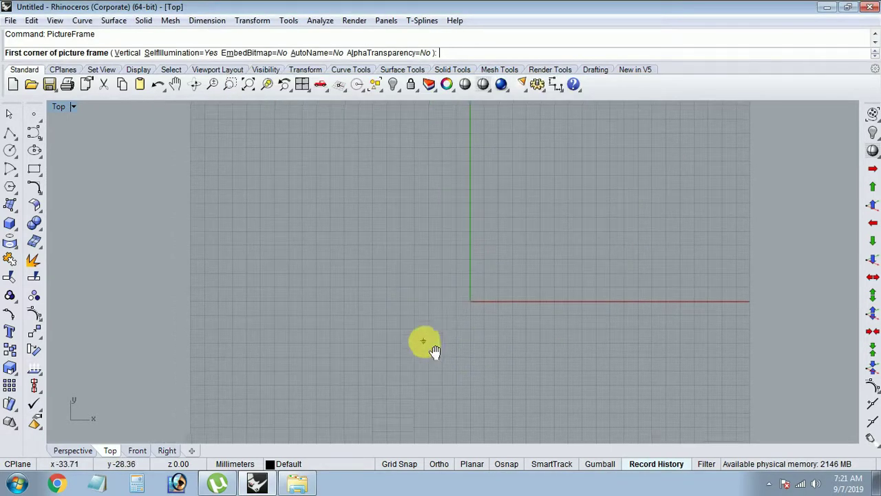
- Place the pendant picture as an axis-aligned square frame in the Top view
click(427, 325)
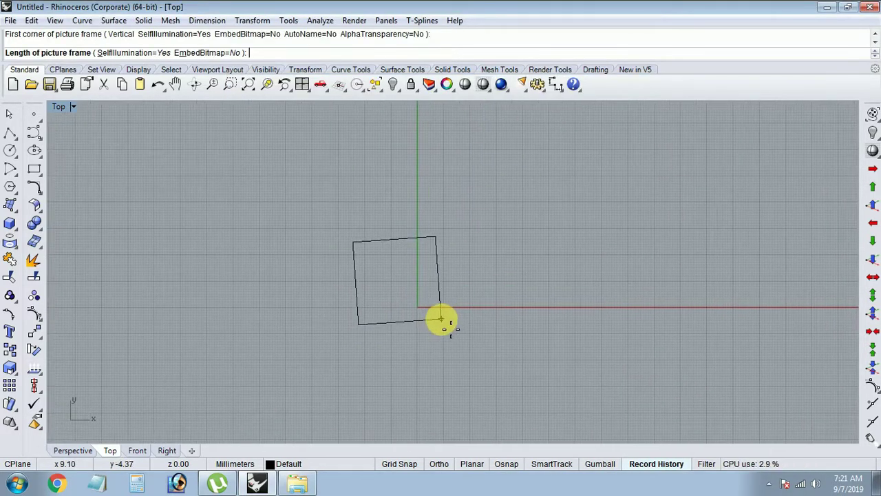
scroll(468, 324, up, 2)
scroll(455, 303, up, 2)
key(F8)
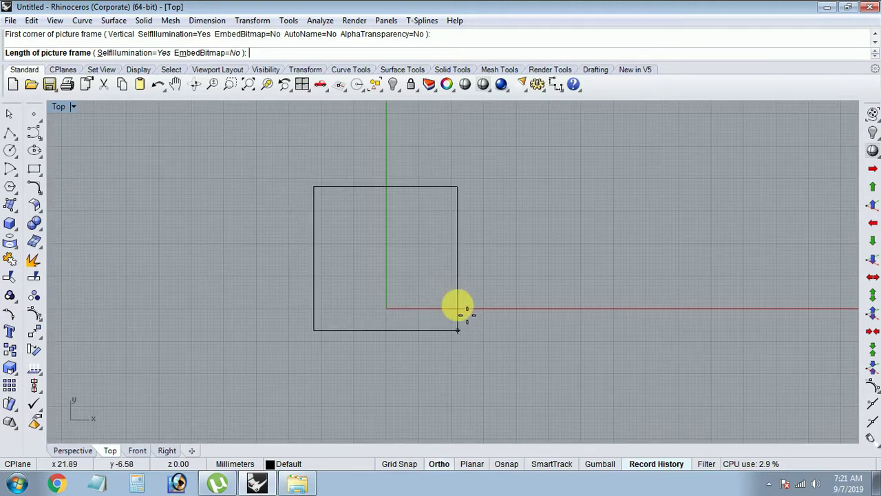
click(469, 308)
scroll(420, 329, up, 1)
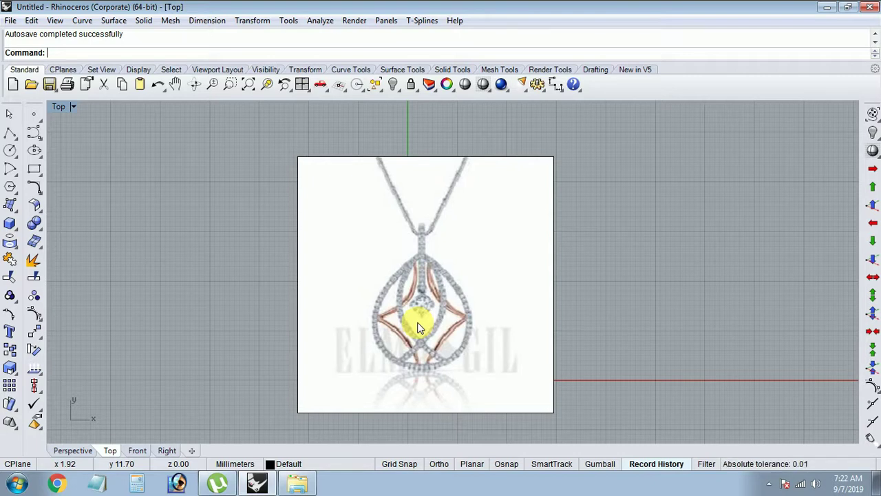
scroll(420, 328, down, 1)
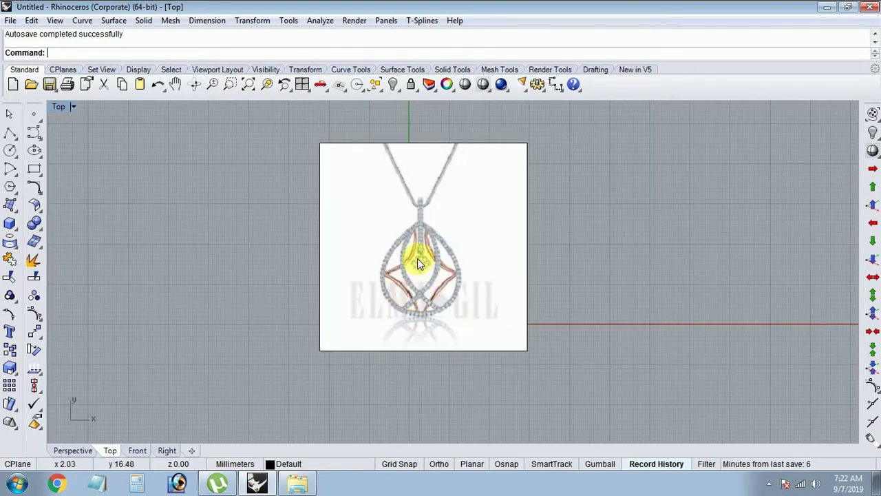
key(Up)
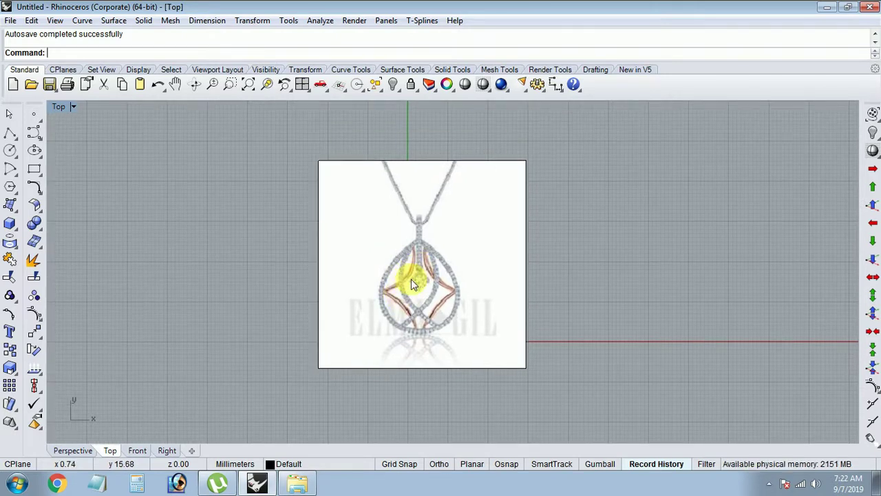
- Draw a 30 mm diameter circle centred at the origin
click(9, 152)
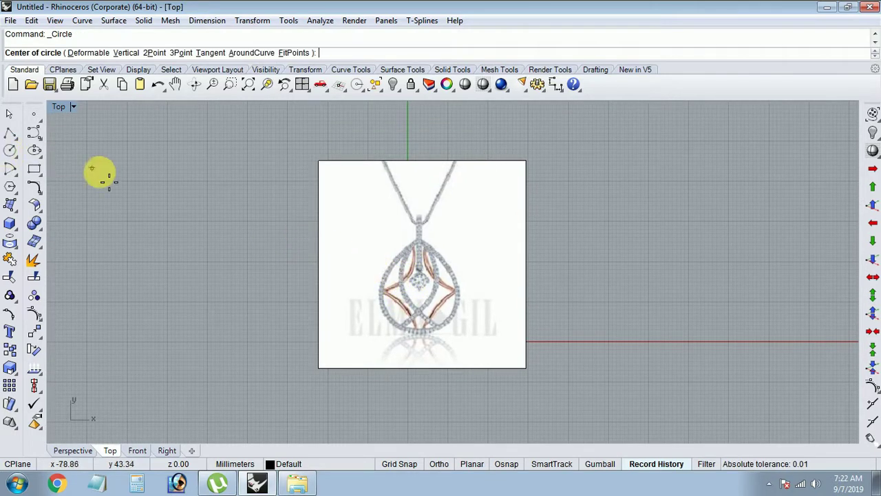
text(0)
key(Return)
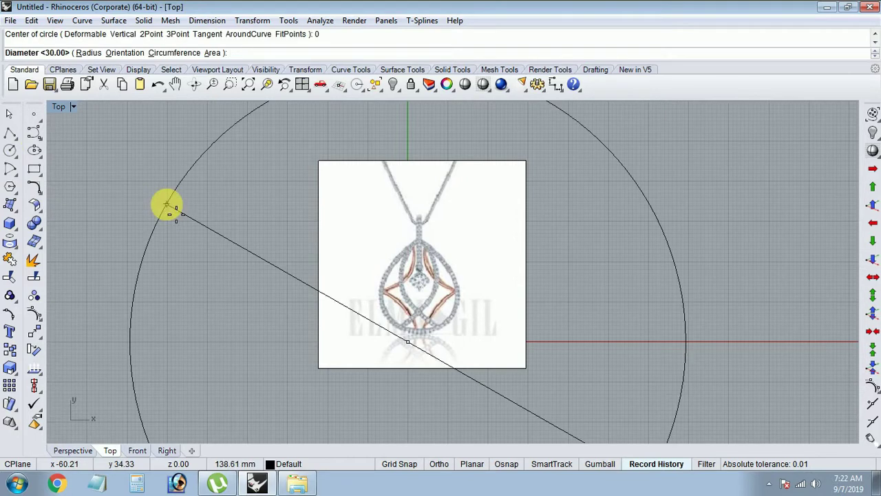
scroll(379, 338, up, 3)
text(30)
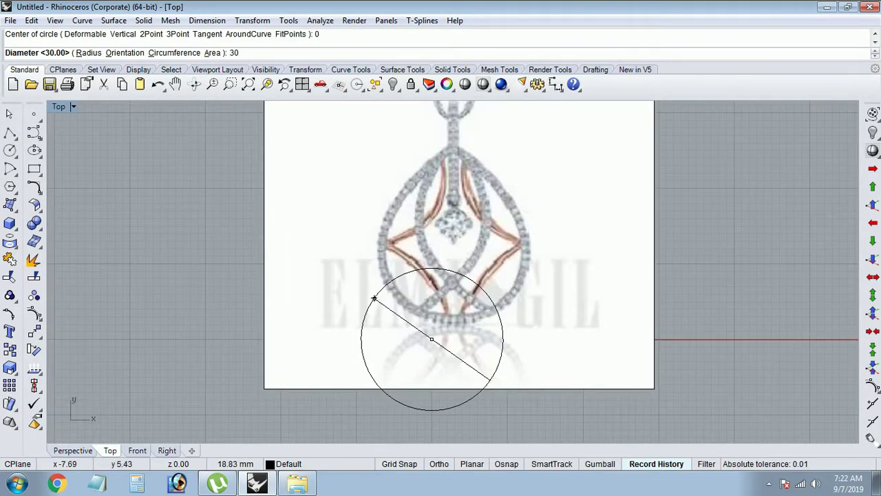
key(Return)
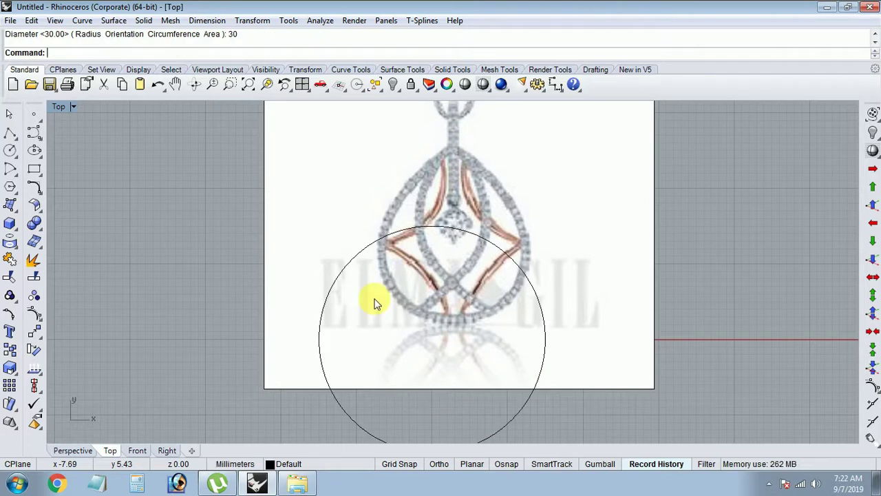
scroll(354, 355, down, 2)
- Select the circle and start a diameter dimension, then cancel it
click(336, 356)
text(dd)
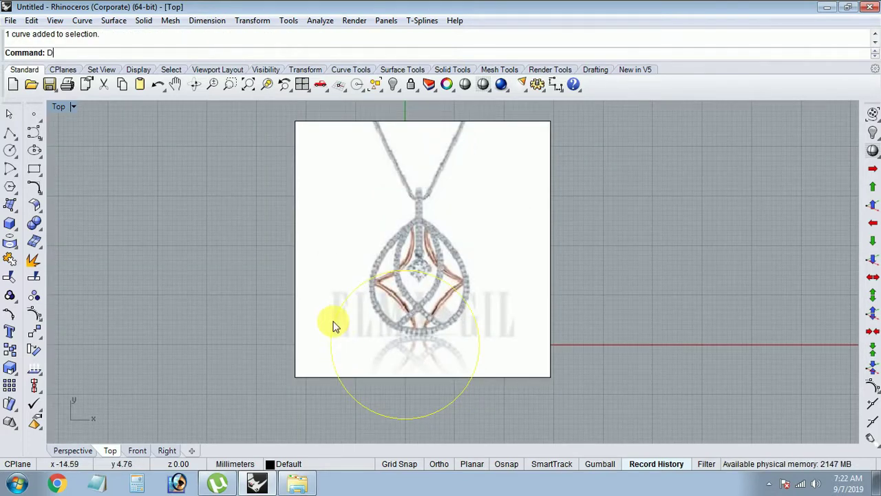
key(Return)
scroll(295, 330, down, 3)
scroll(370, 347, down, 2)
key(Escape)
scroll(324, 344, up, 4)
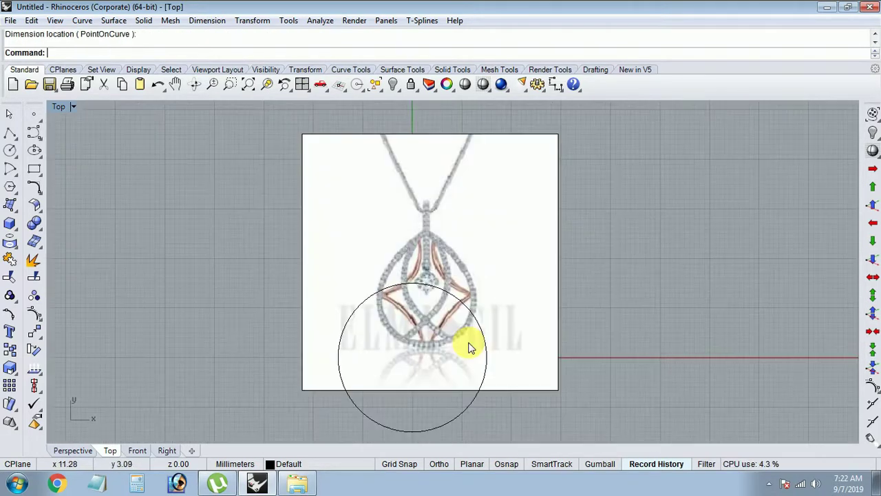
- Select the pendant picture with a crossing window, panning around it
click(443, 345)
right_drag(435, 354, 466, 344)
scroll(467, 345, up, 4)
scroll(448, 309, down, 2)
scroll(436, 324, up, 2)
right_drag(436, 291, 435, 332)
scroll(434, 330, down, 5)
drag(682, 179, 537, 258)
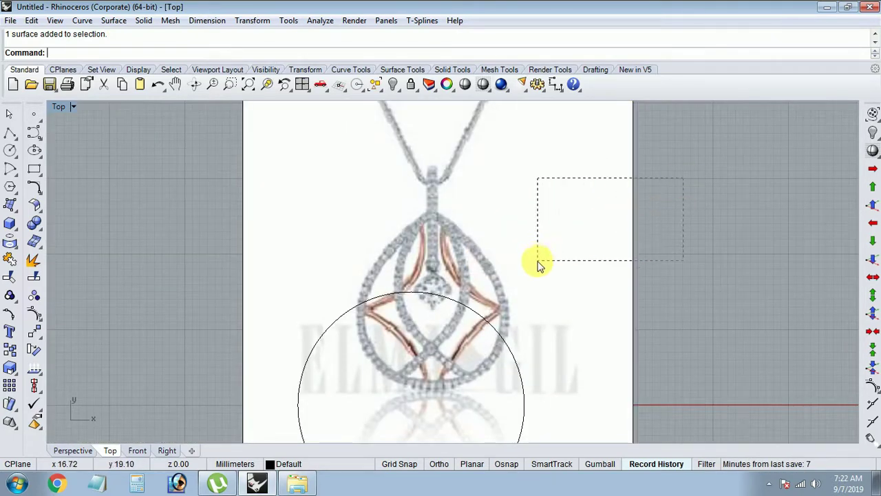
- Move the pendant picture so the picked pendant point lands on the origin
click(34, 336)
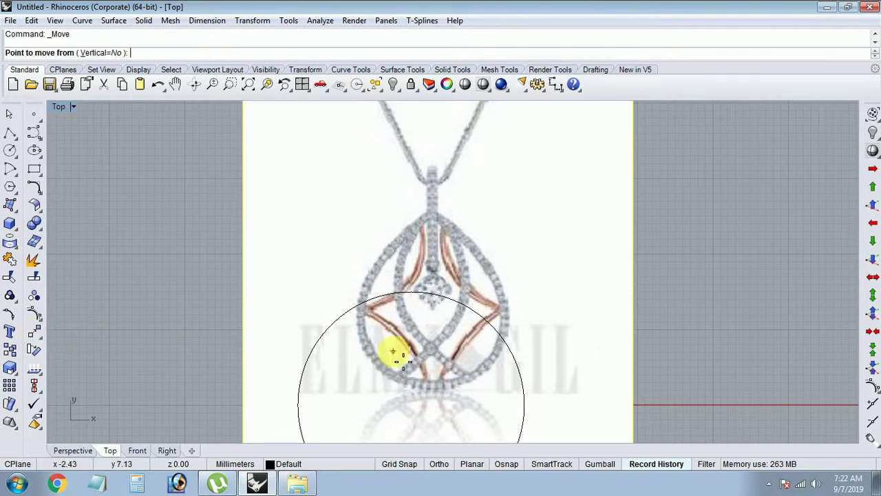
scroll(433, 296, up, 3)
scroll(422, 301, down, 2)
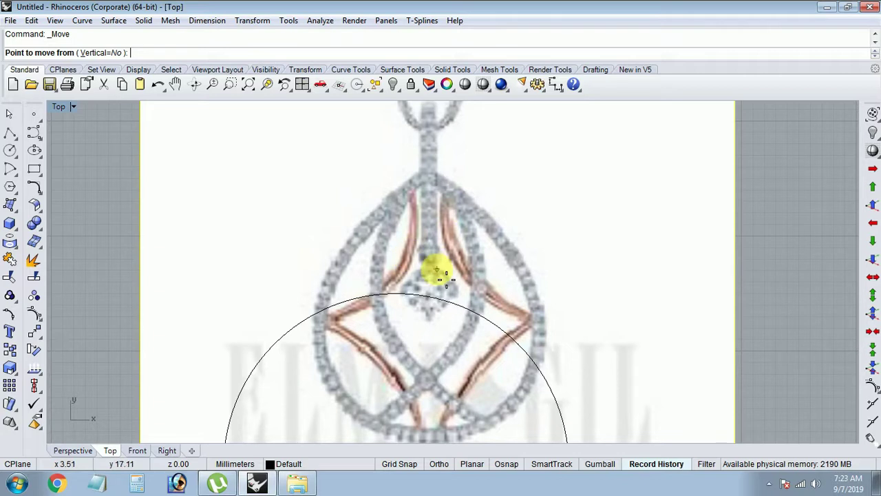
scroll(430, 338, down, 3)
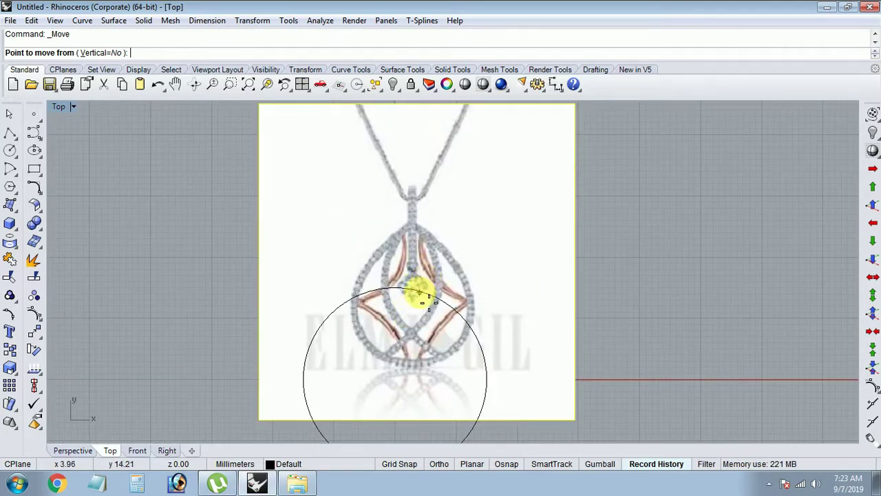
scroll(409, 313, up, 2)
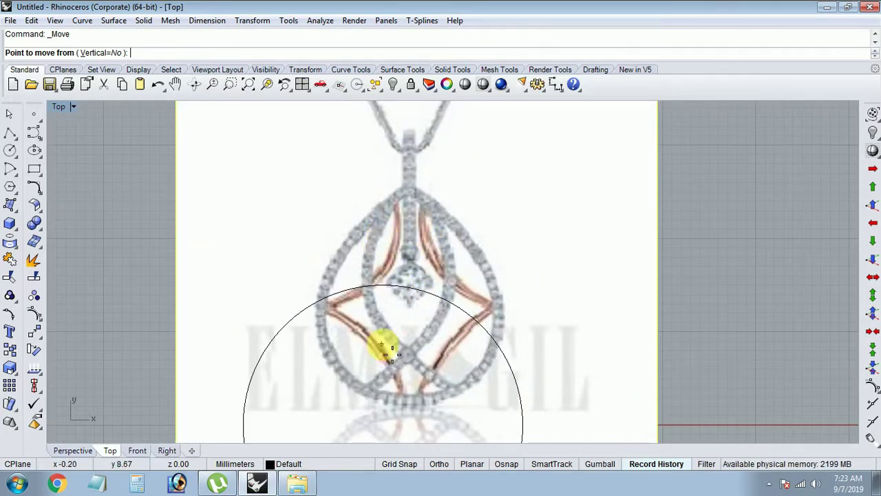
click(411, 284)
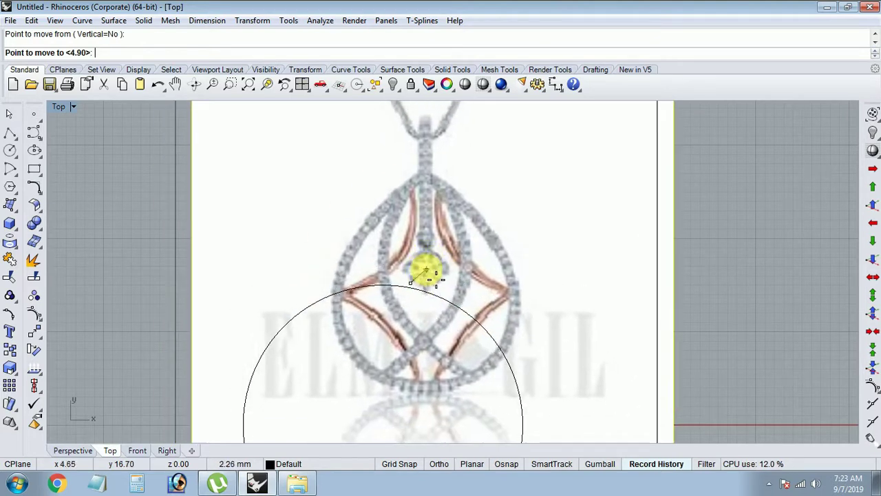
text(0)
key(Return)
- Reselect the moved pendant picture
scroll(427, 274, down, 3)
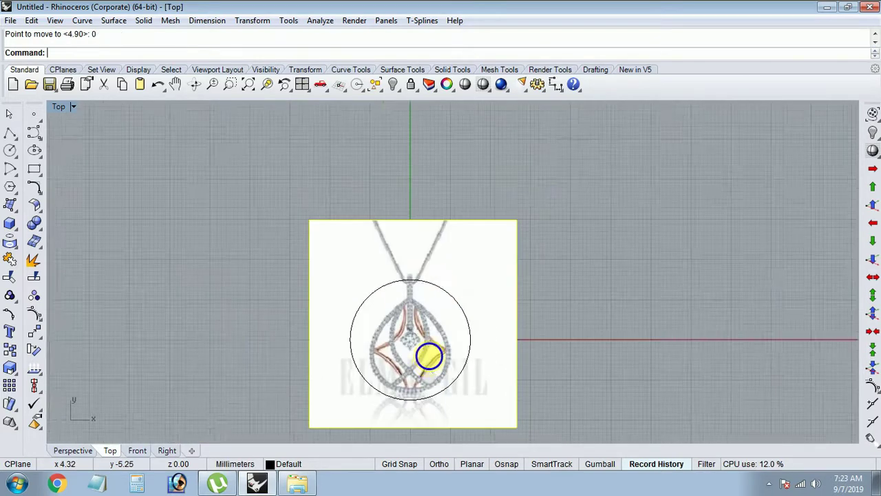
scroll(429, 354, up, 3)
scroll(436, 315, down, 2)
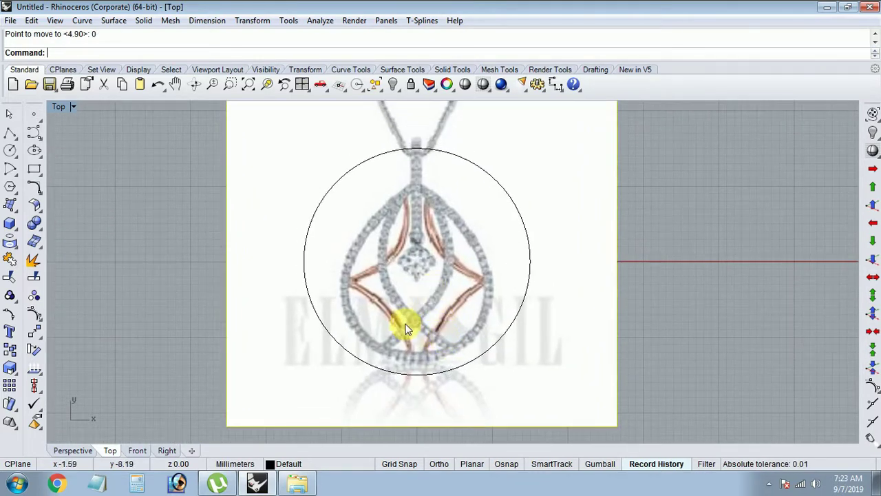
scroll(414, 295, down, 2)
click(417, 266)
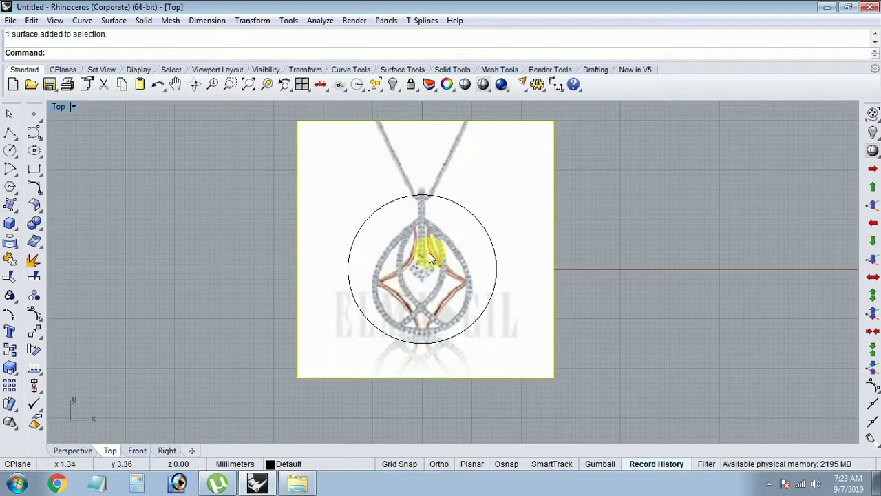
- Scale about the origin to roughly enlarge the reference to the circle
click(11, 369)
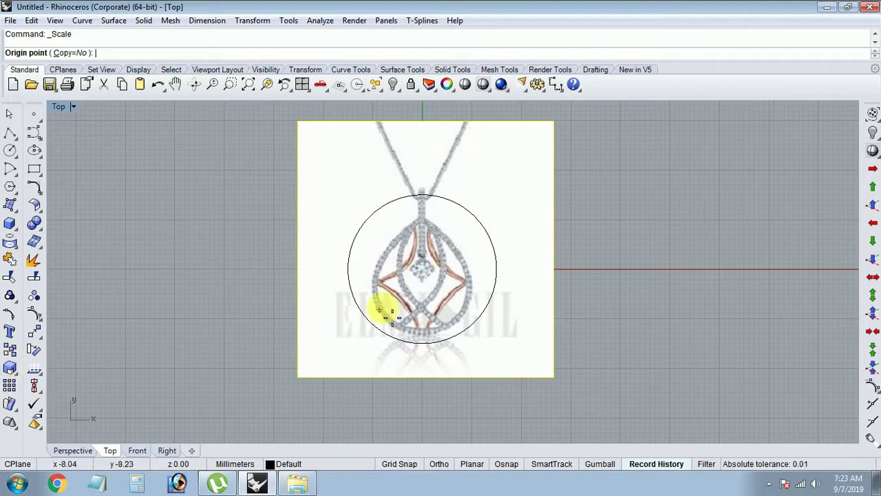
scroll(423, 275, up, 3)
click(423, 270)
scroll(478, 285, down, 3)
click(510, 292)
click(518, 299)
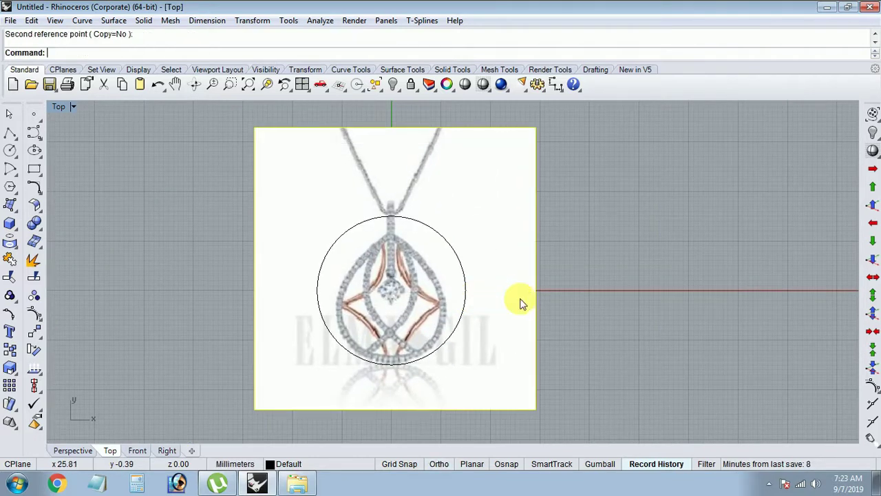
- Rescale from the circle's bottom so the drop fits, then select picture and circle
key(Return)
scroll(389, 364, up, 3)
click(391, 359)
scroll(385, 338, down, 2)
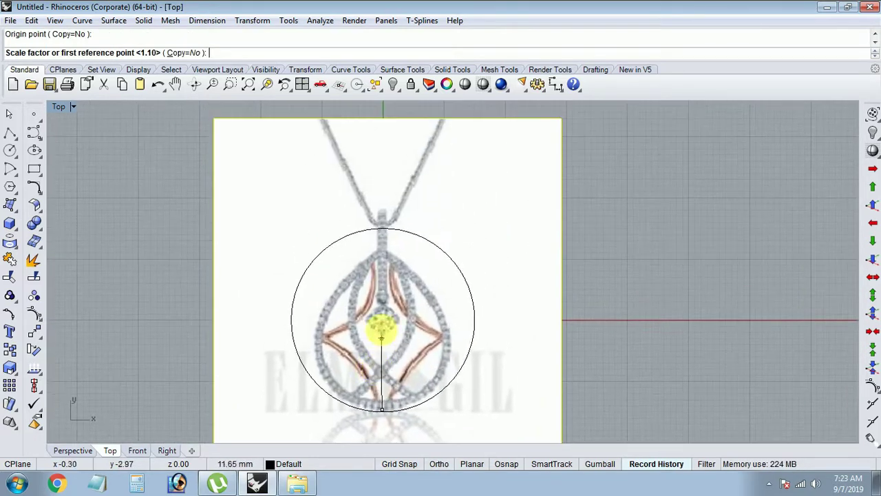
scroll(382, 276, up, 3)
click(380, 246)
click(384, 230)
scroll(413, 331, down, 3)
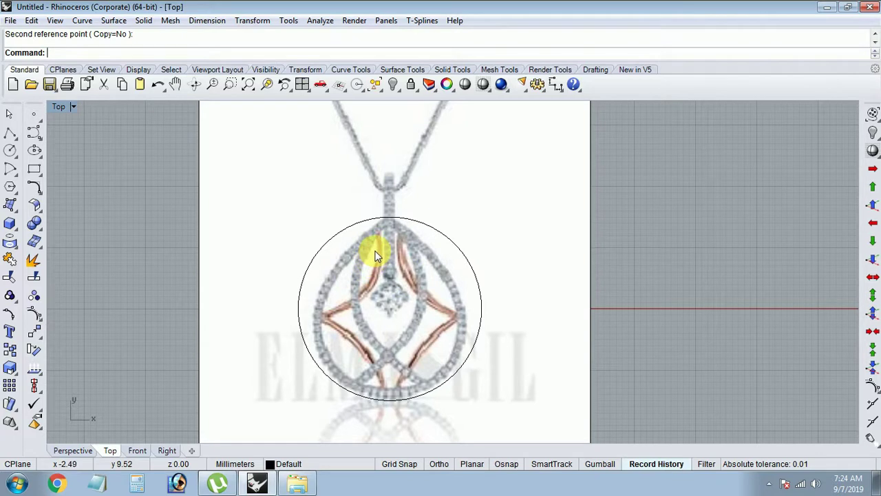
scroll(376, 255, down, 1)
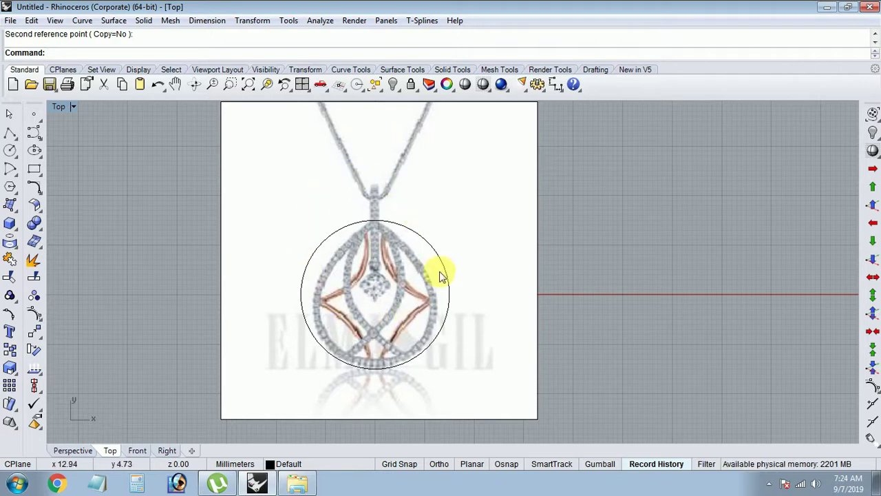
drag(616, 166, 245, 378)
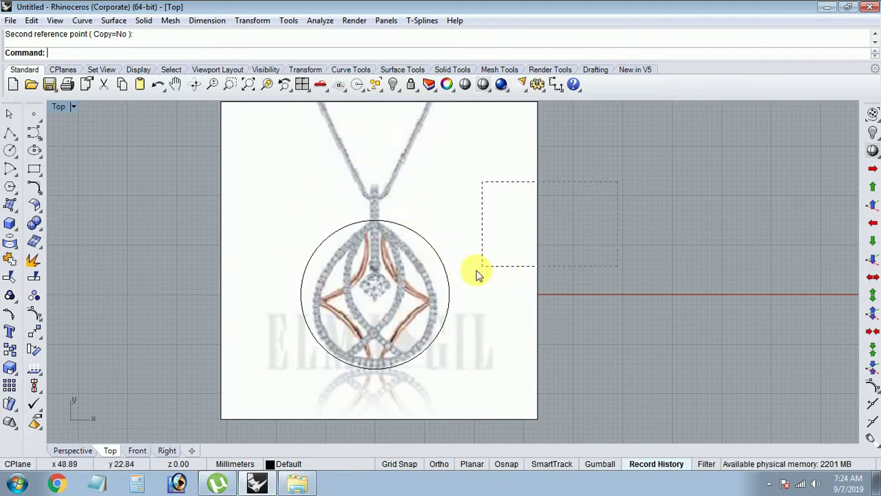
- Trim away the picture outside the circle, leaving only the round pendant drop
click(8, 277)
scroll(527, 299, down, 2)
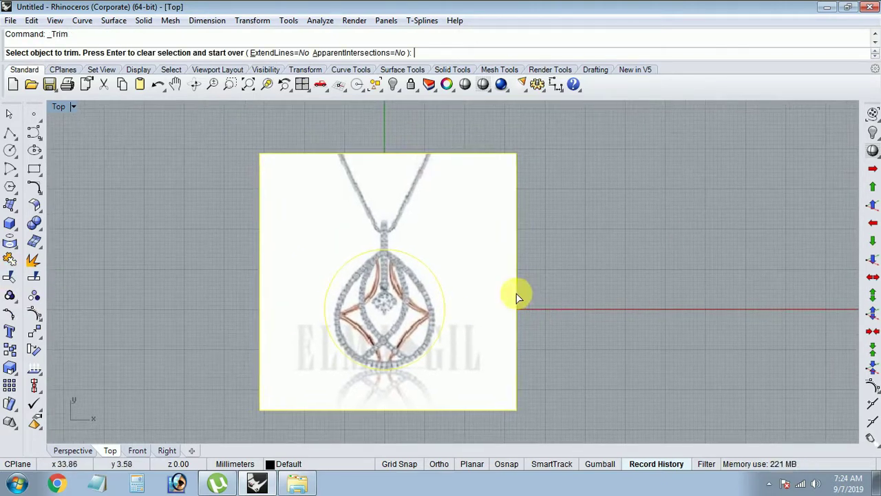
right_drag(484, 257, 475, 273)
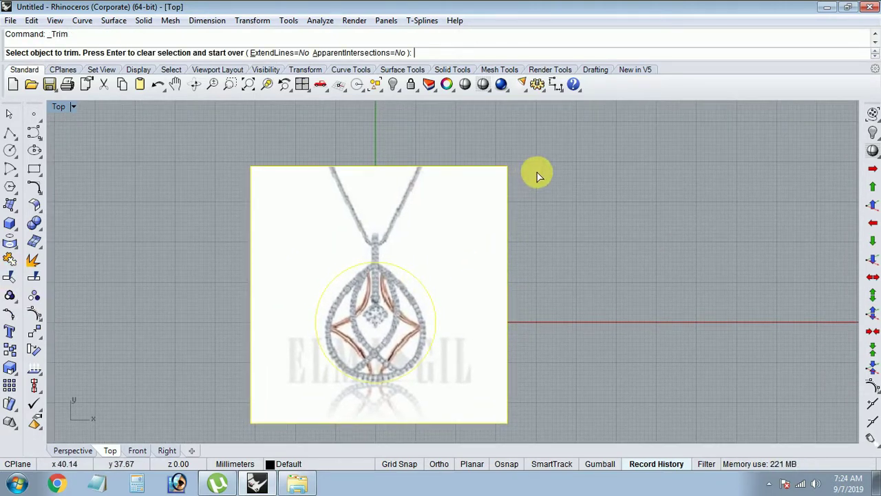
click(480, 200)
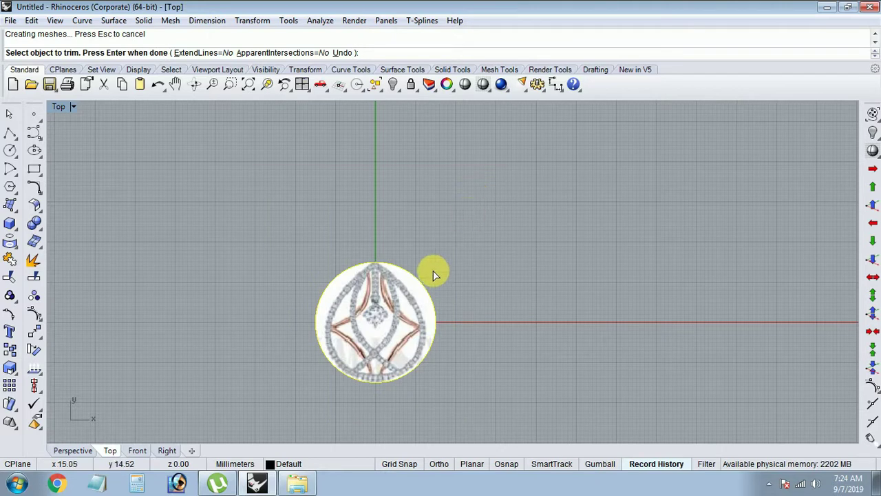
key(Return)
scroll(420, 289, up, 2)
scroll(403, 315, down, 2)
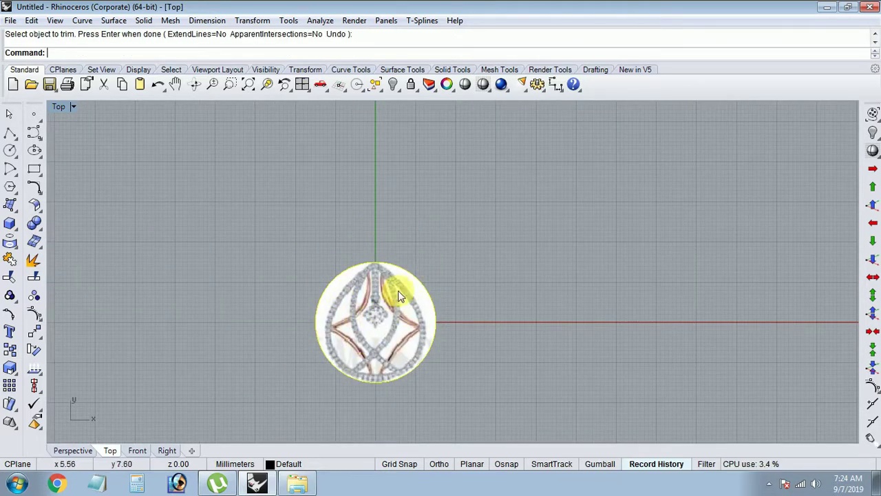
scroll(392, 291, up, 2)
scroll(389, 291, down, 1)
scroll(391, 290, down, 3)
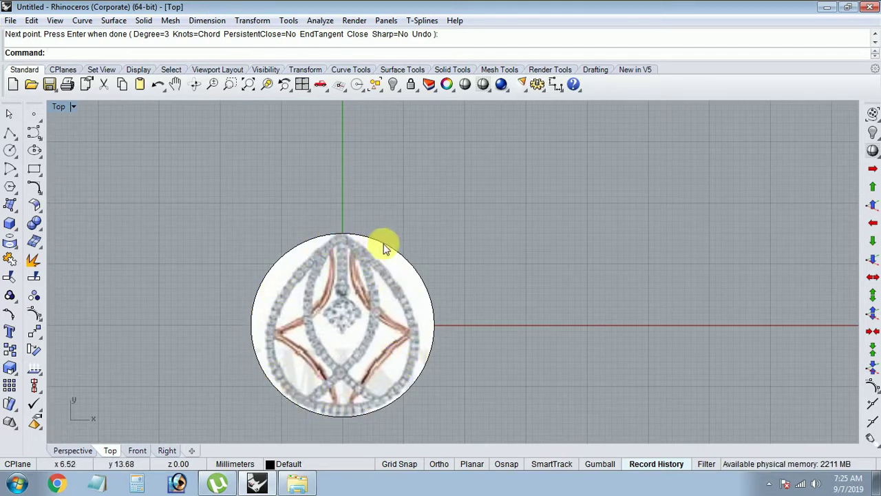
scroll(265, 289, down, 2)
scroll(364, 349, up, 1)
scroll(338, 338, up, 2)
scroll(316, 297, down, 3)
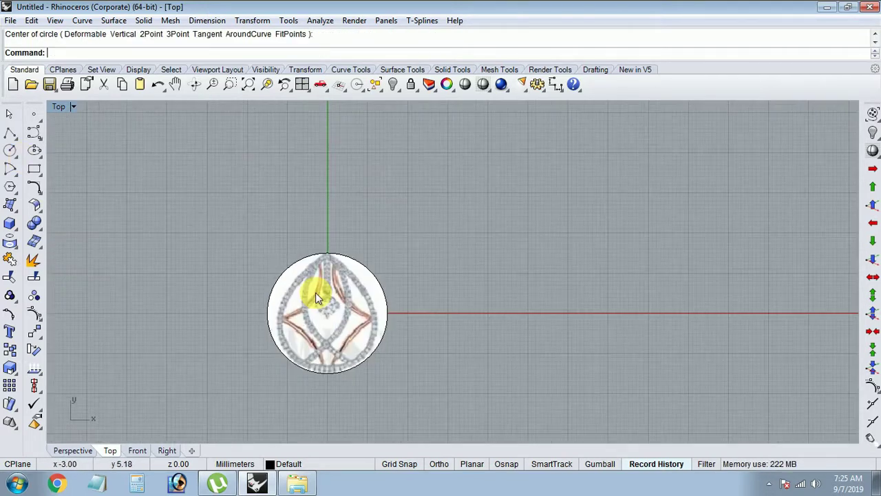
scroll(338, 330, up, 1)
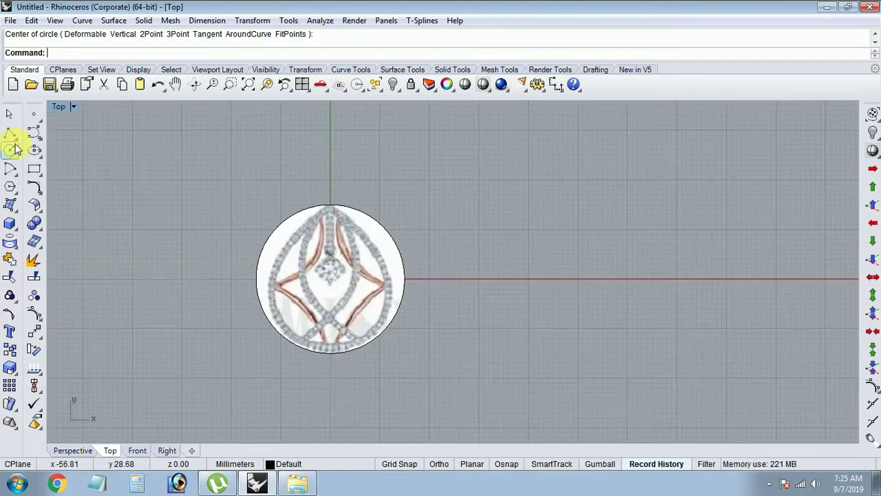
- Draw a circle about 22.3 mm across centred at the origin with Ortho on
click(14, 148)
text(0)
key(Return)
scroll(384, 315, up, 2)
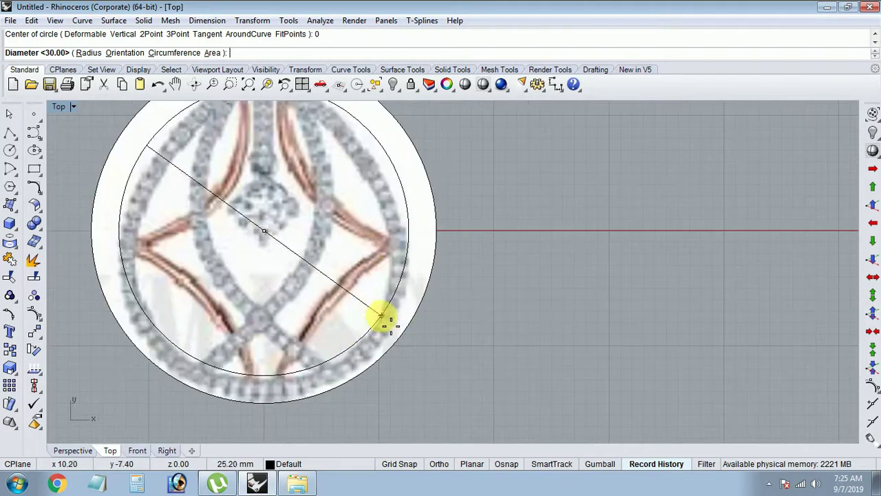
key(F8)
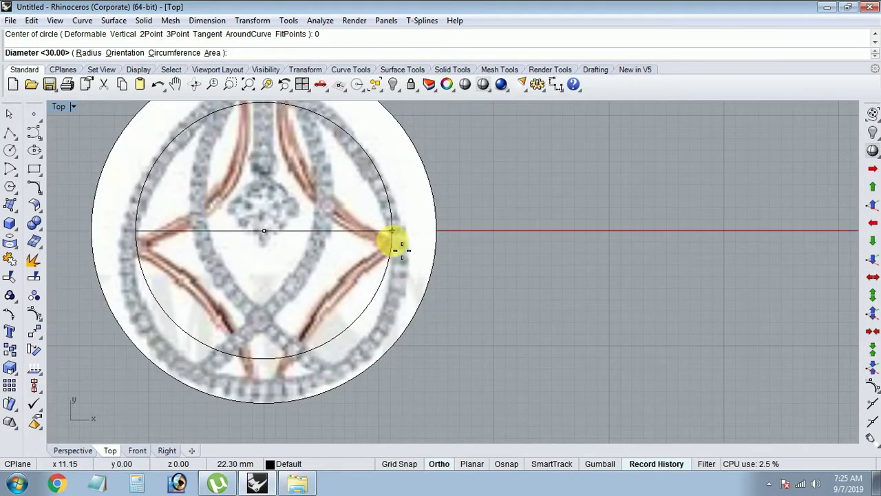
click(392, 241)
- Drag the new circle straight down onto the pendant drop and reselect it
click(392, 240)
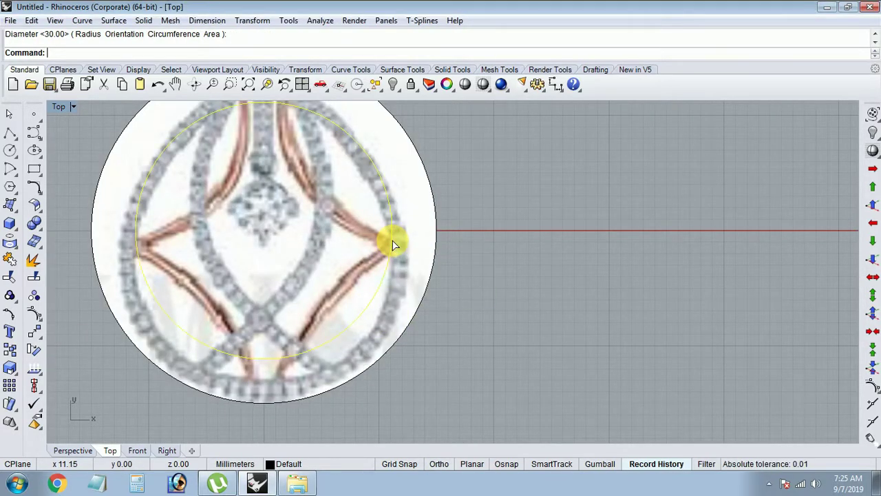
shift+drag(392, 240, 401, 282)
scroll(401, 282, down, 4)
scroll(352, 249, up, 1)
scroll(351, 253, up, 4)
click(347, 225)
key(Return)
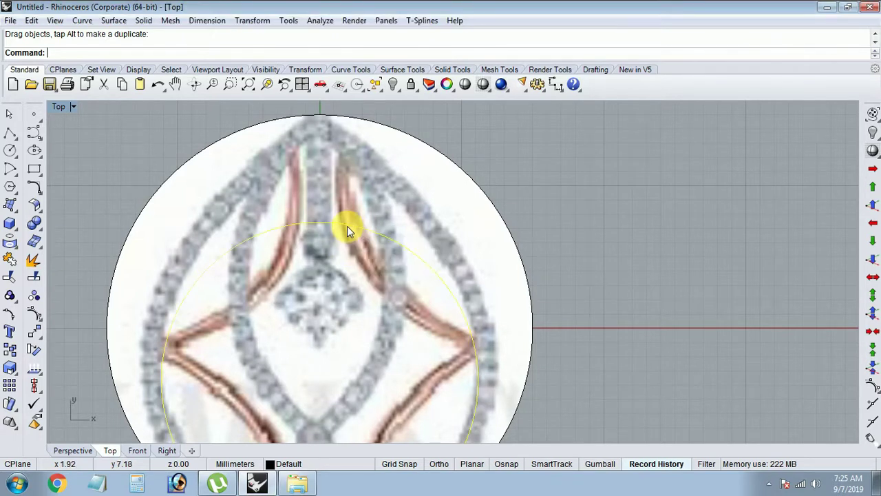
- Show the circle's control points and select its top point
key(F10)
scroll(347, 226, down, 2)
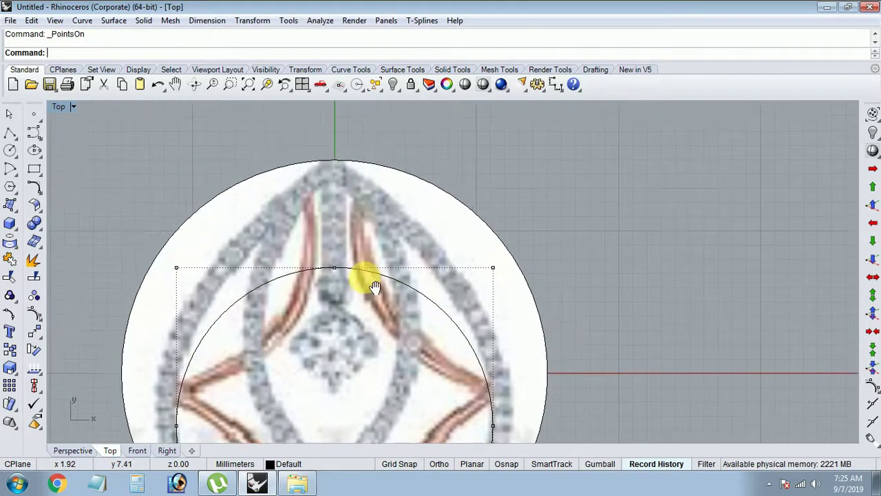
scroll(363, 279, down, 3)
click(353, 282)
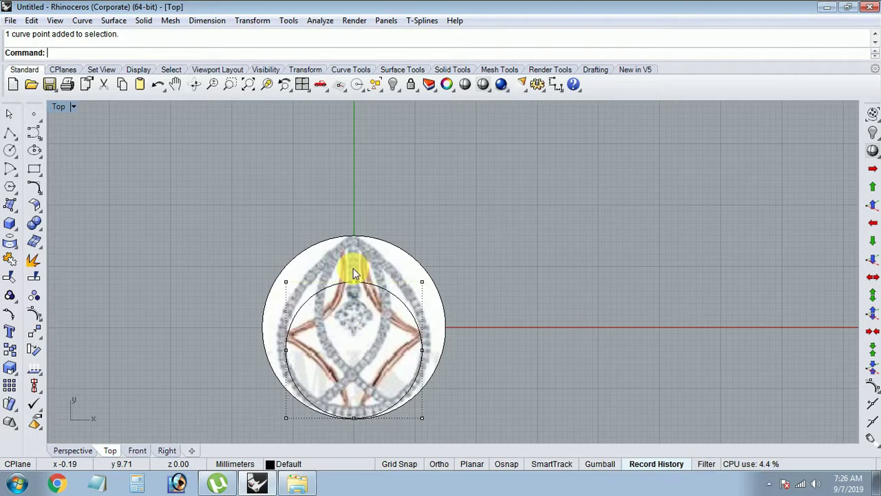
scroll(353, 275, up, 1)
scroll(356, 301, up, 3)
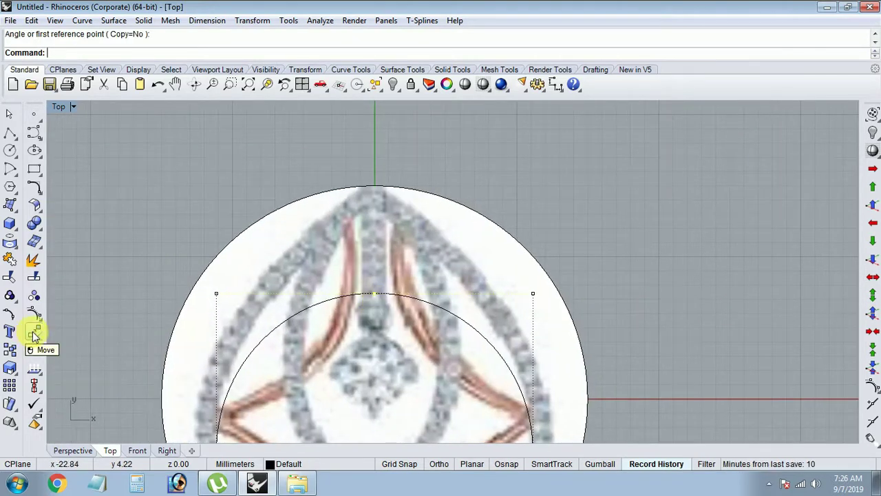
- Move the top control point up to the pendant tip, forming a teardrop
click(34, 333)
click(383, 335)
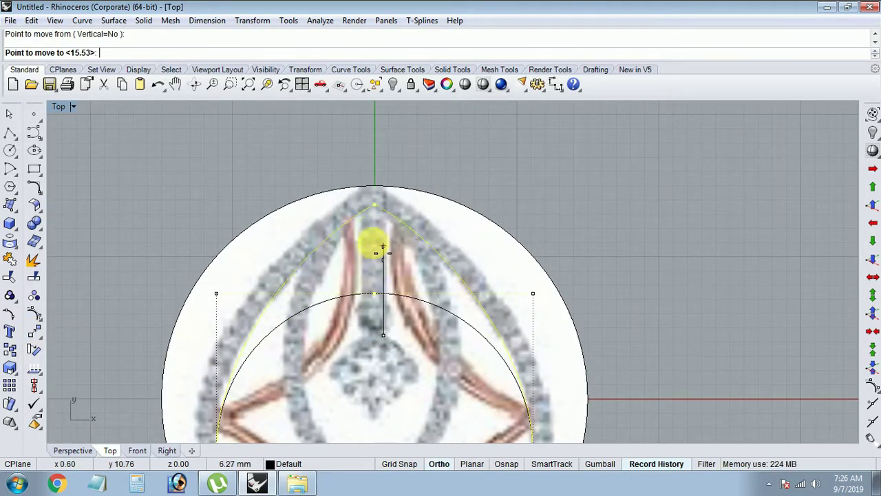
click(376, 232)
scroll(319, 222, down, 5)
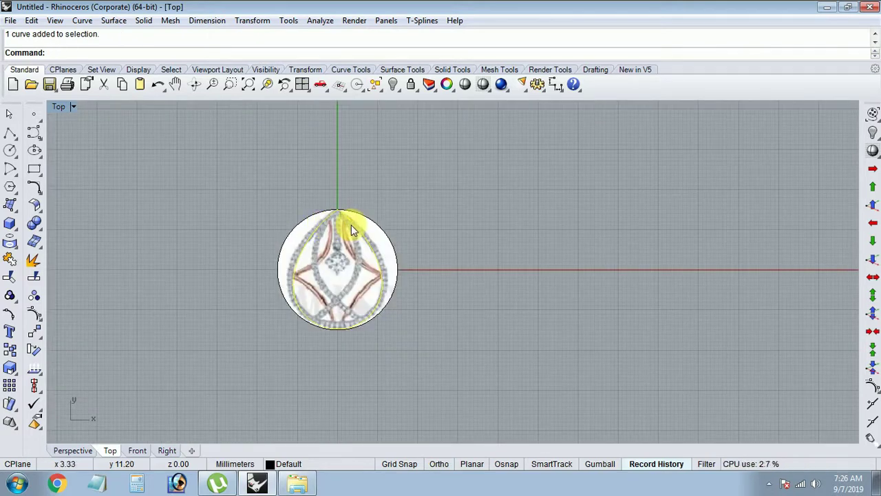
scroll(351, 226, up, 4)
scroll(351, 226, down, 2)
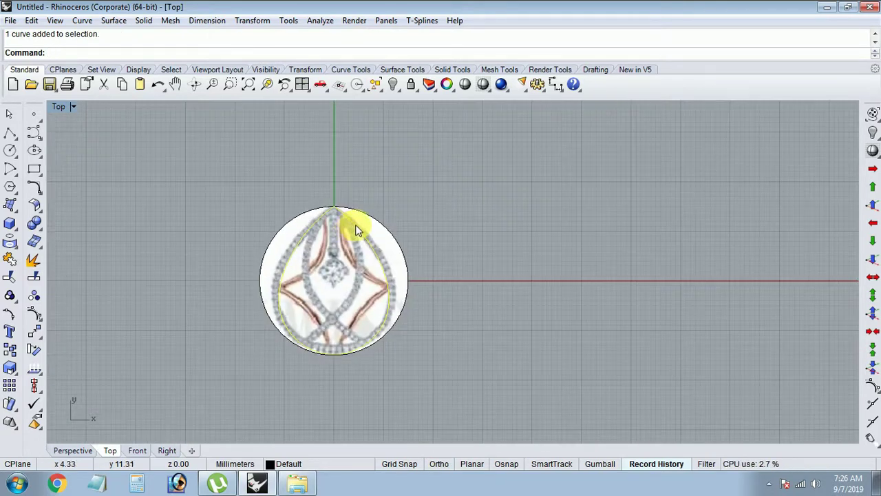
scroll(355, 224, up, 2)
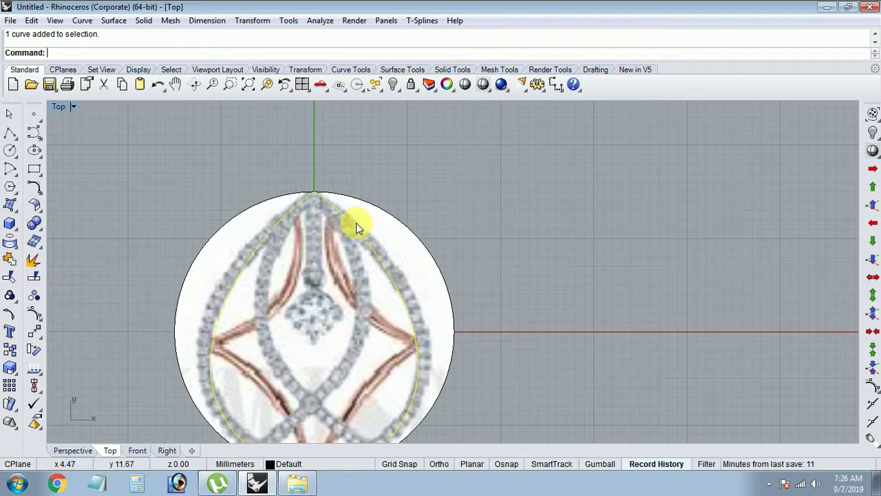
scroll(356, 223, down, 4)
scroll(368, 315, up, 2)
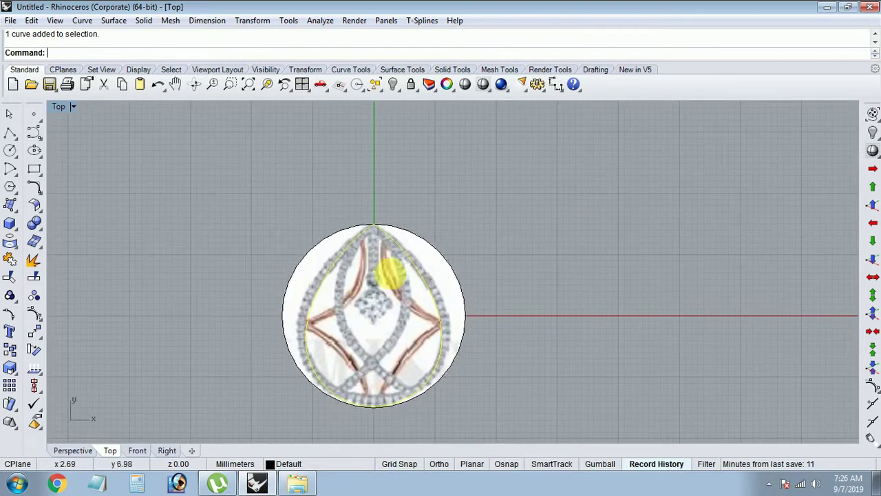
scroll(317, 275, up, 3)
scroll(339, 279, down, 2)
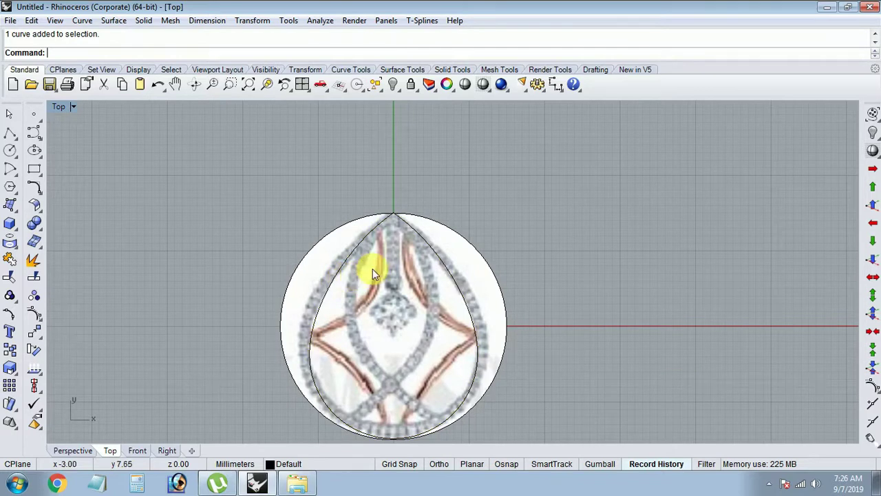
scroll(337, 308, down, 1)
- Narrow the teardrop horizontally with a one-direction scale from the origin, undoing a stray move
text(Scale)
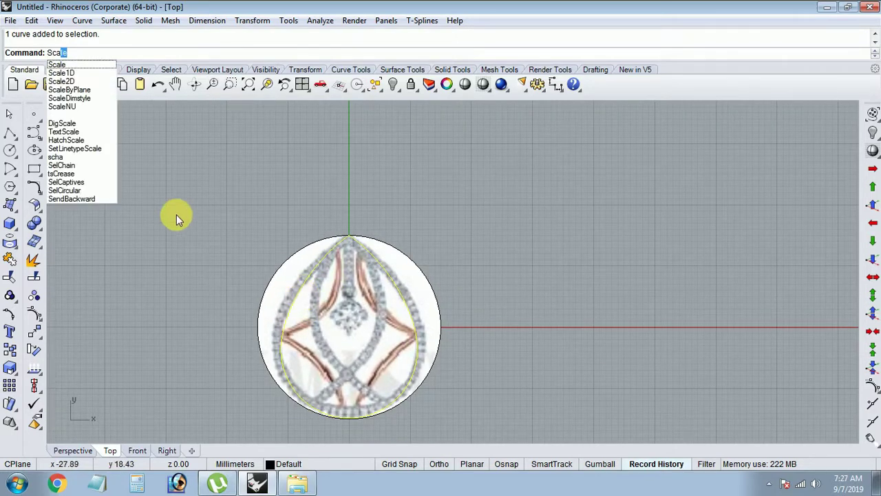
click(84, 74)
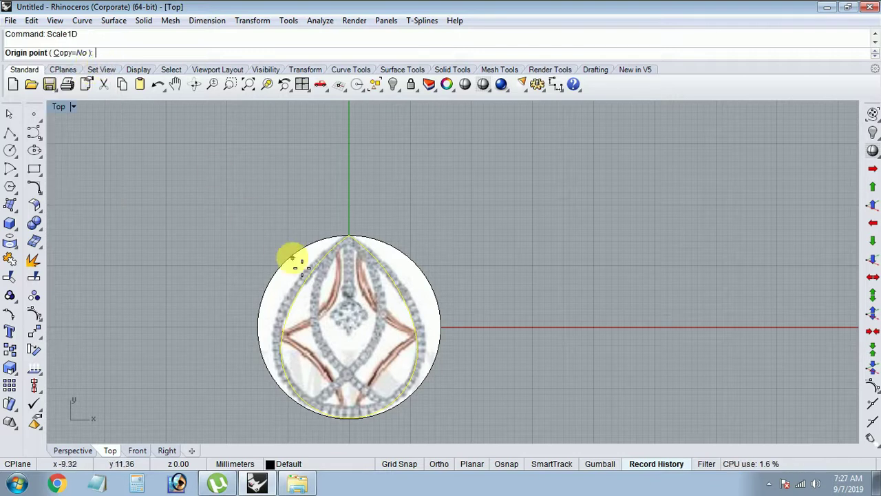
scroll(350, 330, up, 3)
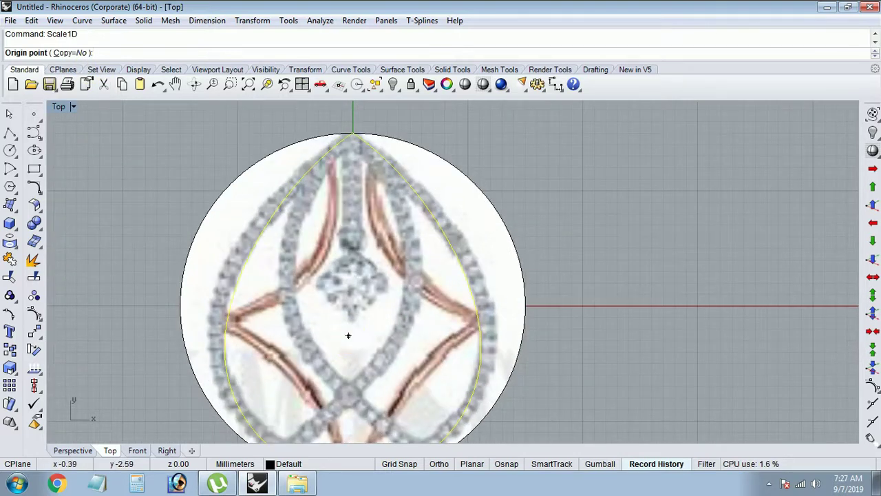
text(0)
key(Return)
scroll(501, 320, down, 3)
scroll(528, 314, up, 2)
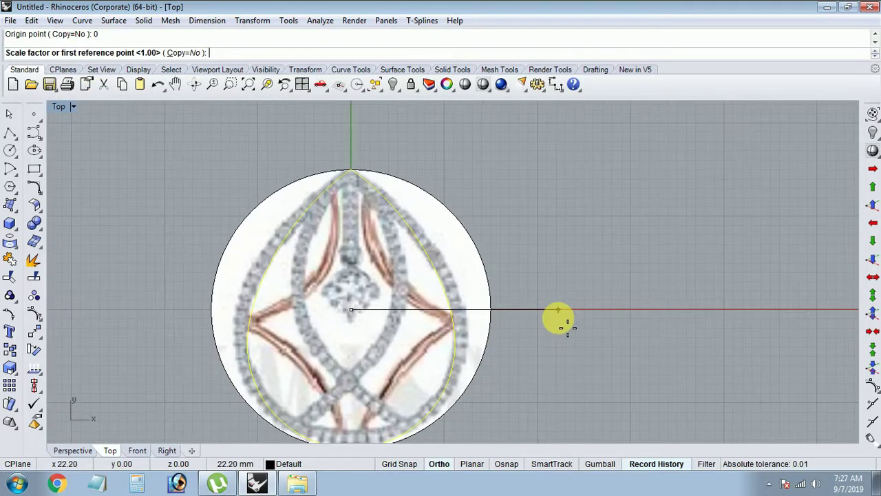
click(559, 310)
click(575, 310)
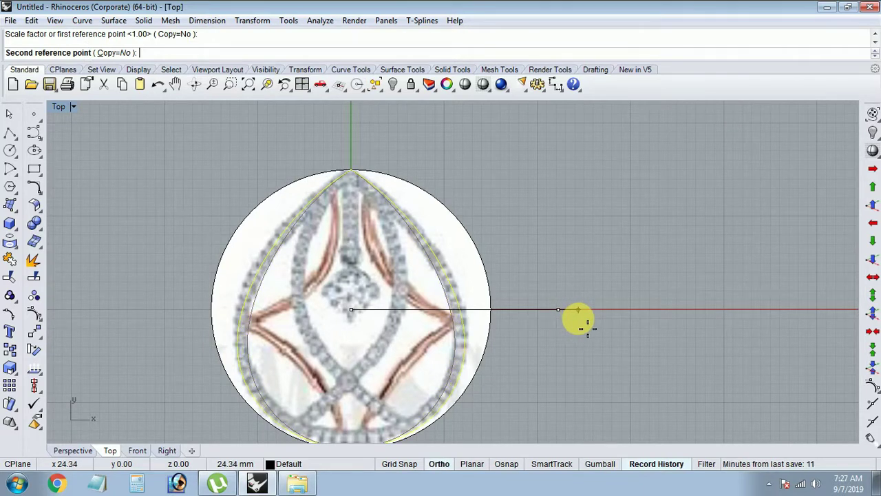
scroll(441, 344, down, 2)
drag(314, 324, 193, 335)
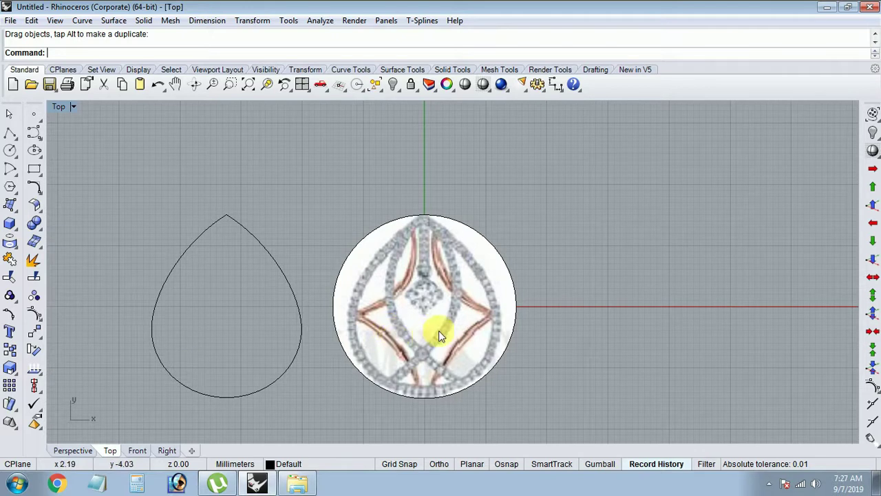
key(ctrl+z)
- Offset the teardrop 1.2 mm inward as a closed inner curve
click(386, 257)
text(offset)
key(Return)
scroll(414, 241, up, 5)
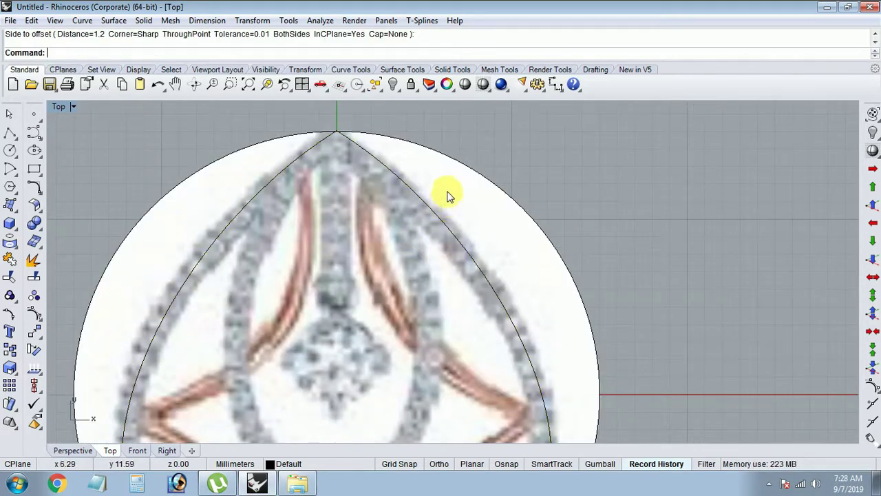
click(427, 211)
key(Return)
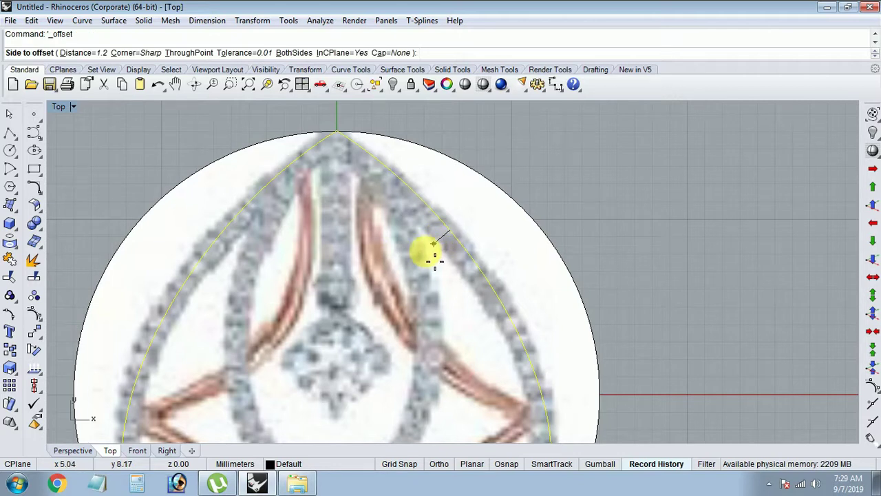
click(434, 255)
scroll(417, 267, down, 3)
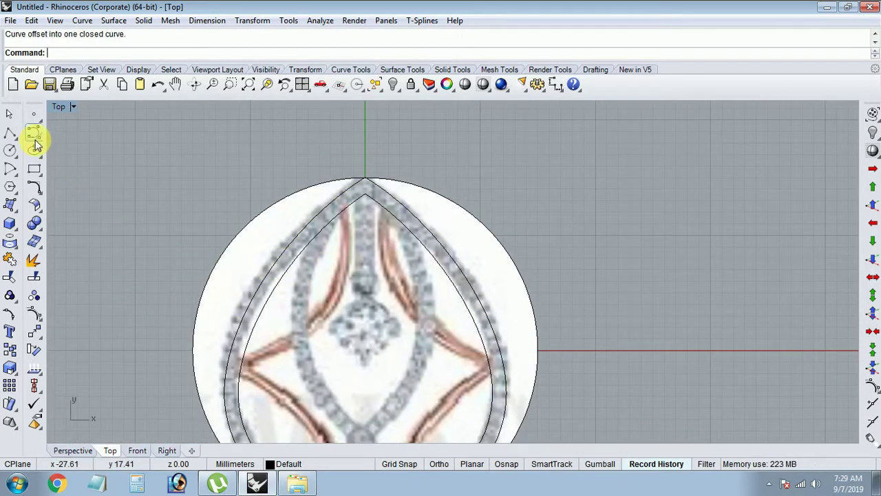
scroll(320, 255, down, 4)
scroll(314, 280, up, 1)
scroll(307, 232, up, 2)
- Start an arc with the A alias, then cancel it
text(a)
key(Return)
scroll(313, 245, up, 2)
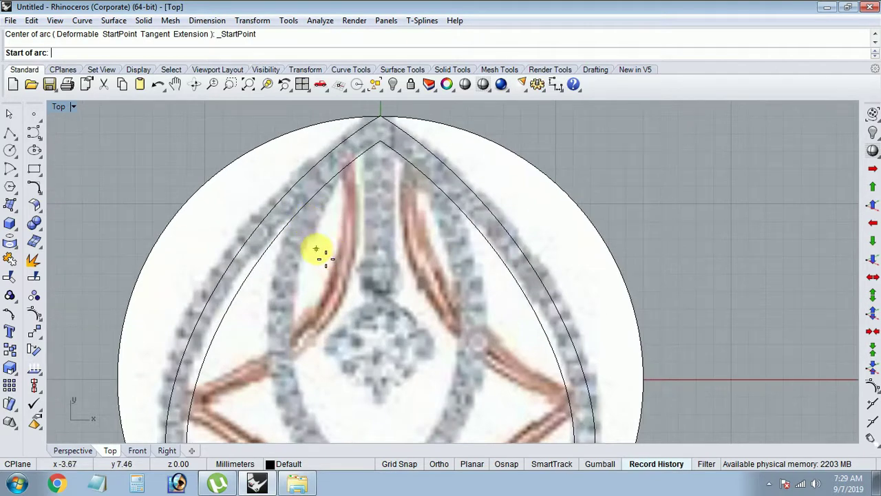
key(Escape)
scroll(299, 240, down, 3)
scroll(291, 227, up, 2)
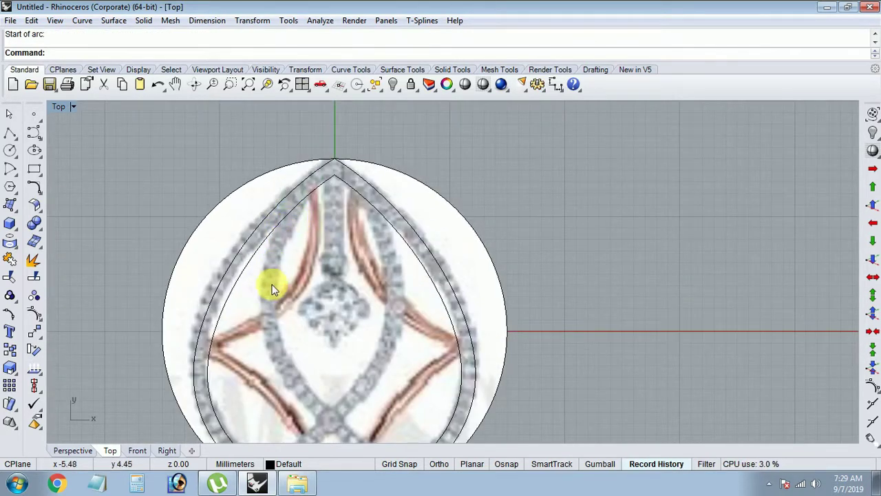
scroll(273, 289, down, 2)
- Draw a start-end-direction arc along the pendant's inner left stone band
click(16, 174)
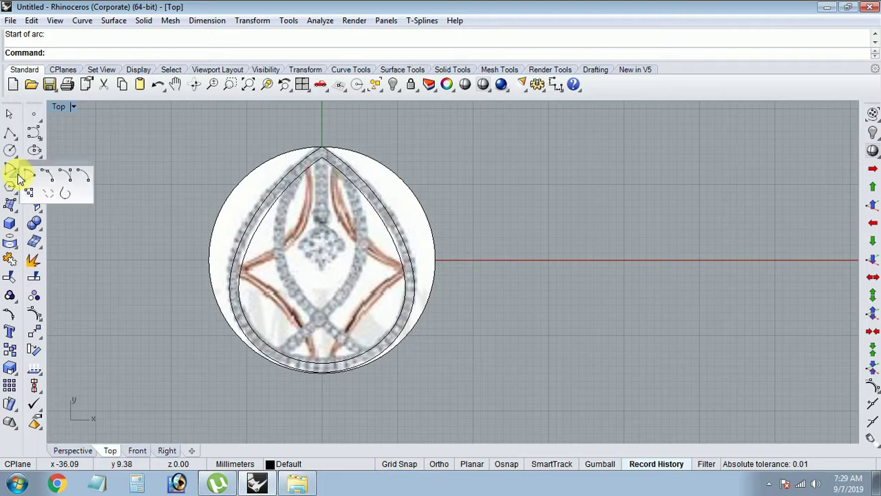
click(64, 176)
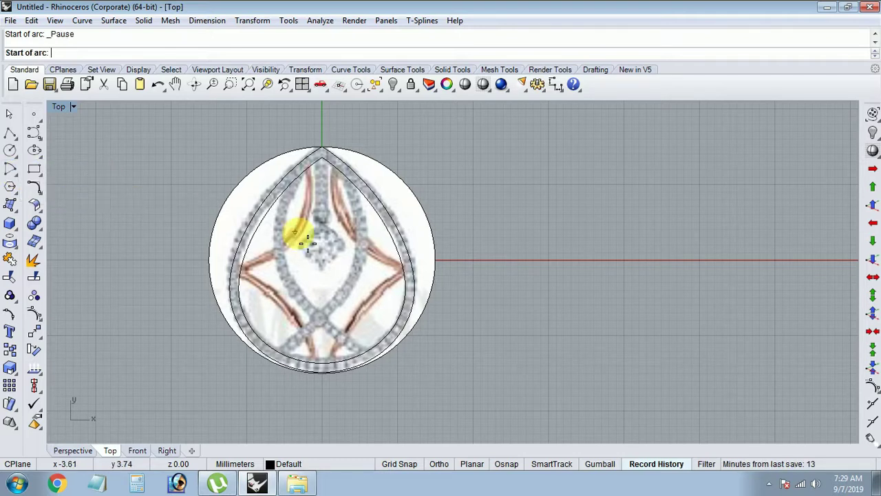
scroll(305, 194, up, 3)
click(265, 164)
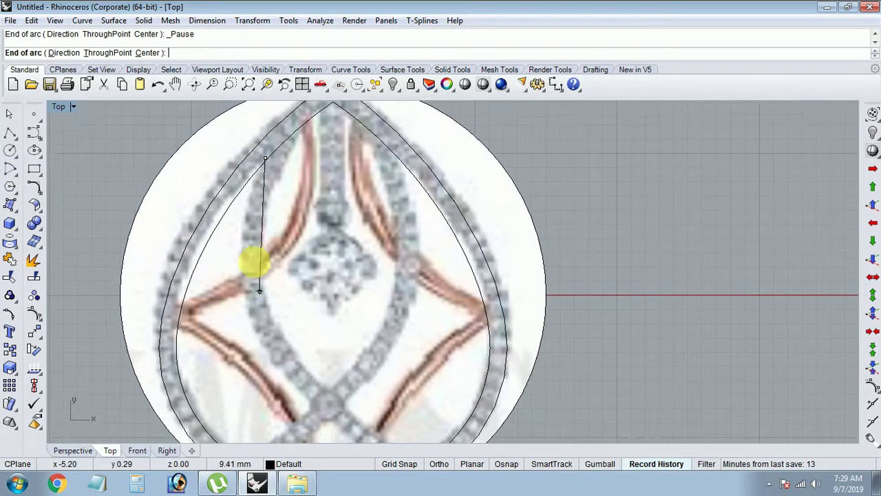
click(367, 349)
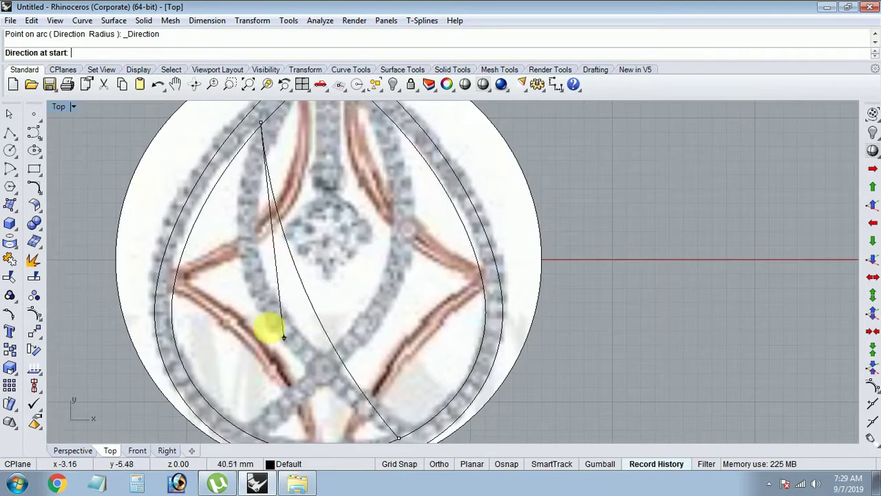
click(189, 284)
scroll(300, 376, down, 1)
text(r)
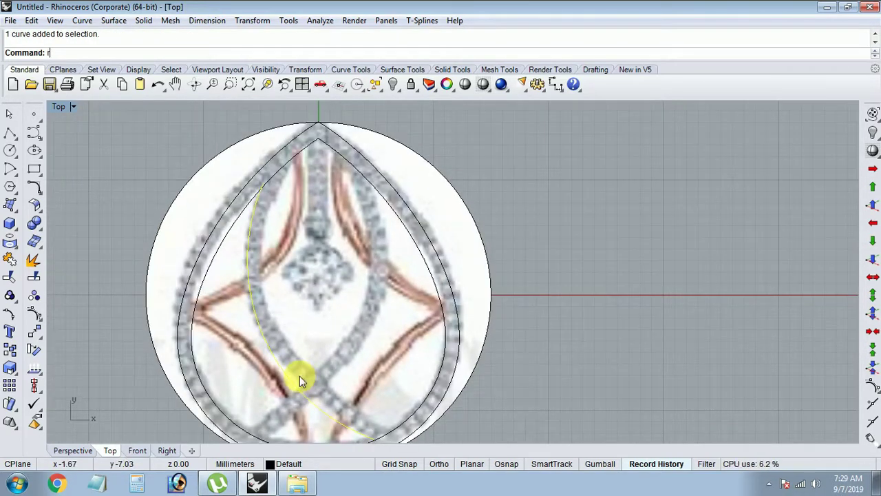
key(BackSpace)
key(BackSpace)
- Rebuild the new arc with 4 points at degree 3
key(Escape)
text(reb)
key(Return)
click(283, 380)
key(Return)
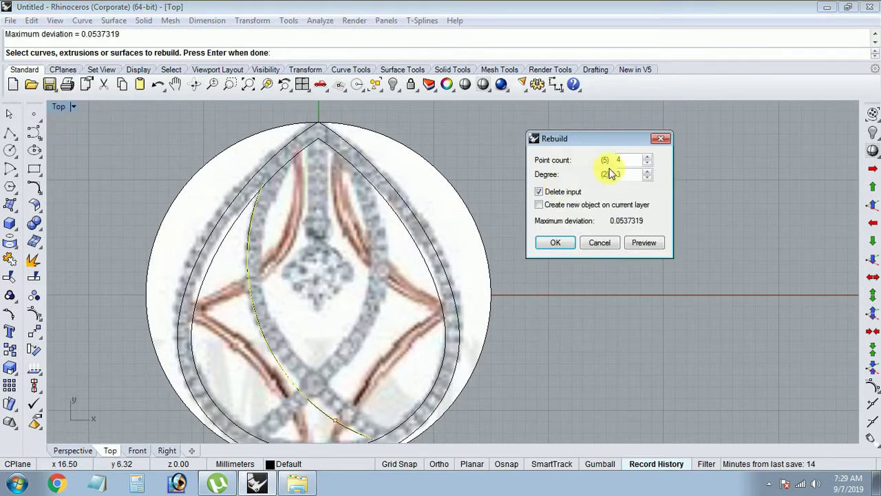
key(Return)
- Turn on the arc's control points and move the first one up-left toward the band
click(303, 401)
key(F10)
click(292, 421)
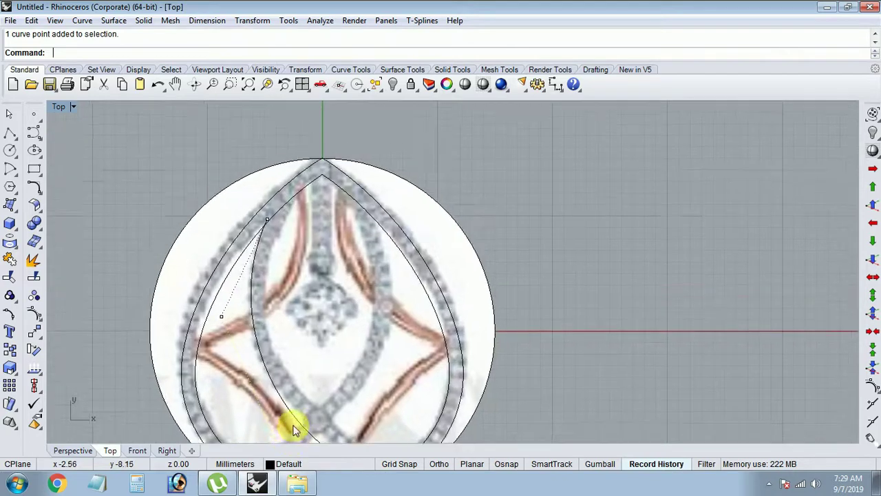
text(m)
key(Return)
scroll(296, 407, up, 3)
scroll(295, 358, down, 3)
scroll(317, 323, up, 3)
click(336, 309)
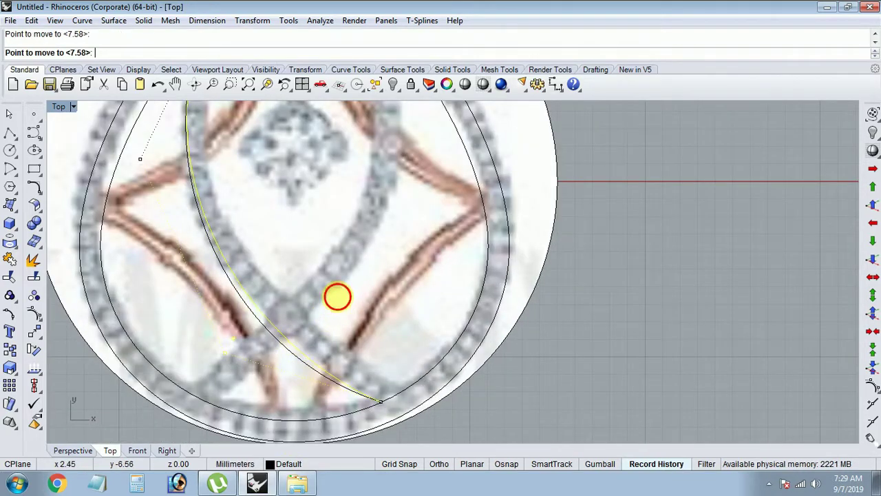
scroll(302, 306, down, 3)
click(181, 220)
- Move two more control points to fit the left stone band
key(Return)
click(256, 280)
scroll(296, 272, up, 3)
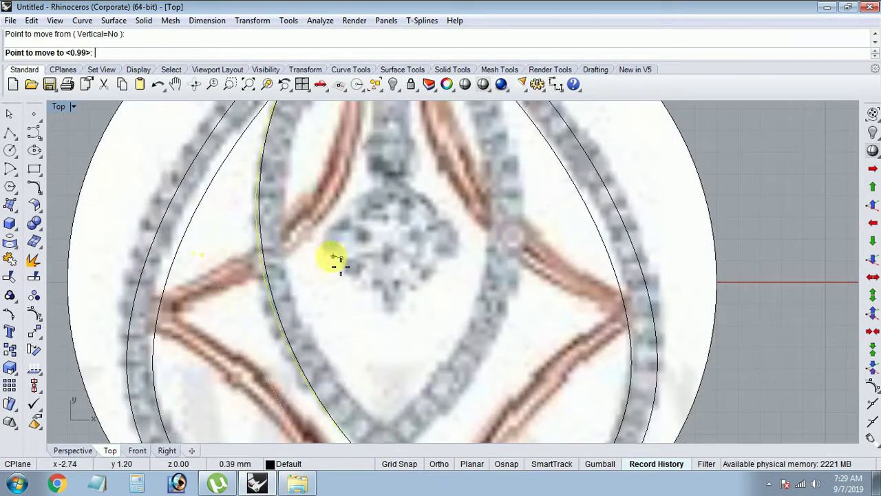
click(334, 259)
key(Return)
scroll(310, 296, down, 3)
click(336, 308)
click(337, 300)
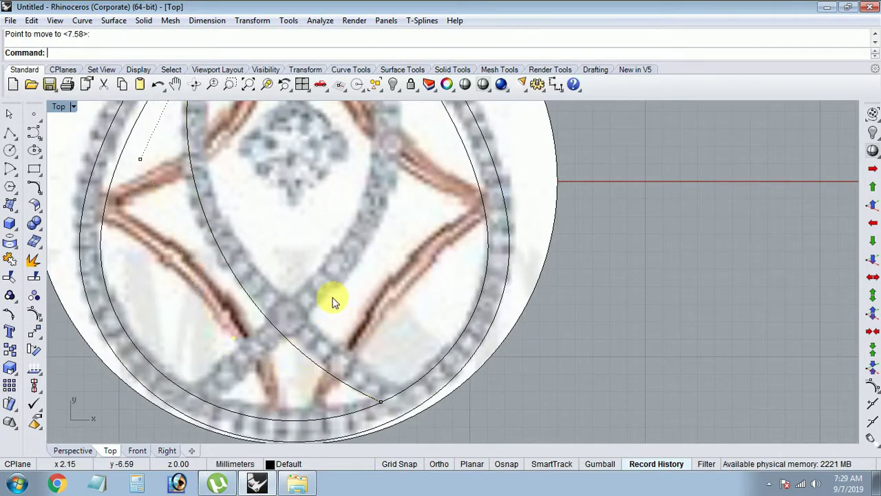
scroll(337, 301, down, 3)
- Window-select and move the remaining control points to finish fitting the curve
drag(175, 214, 275, 348)
key(Return)
scroll(255, 281, up, 4)
click(334, 260)
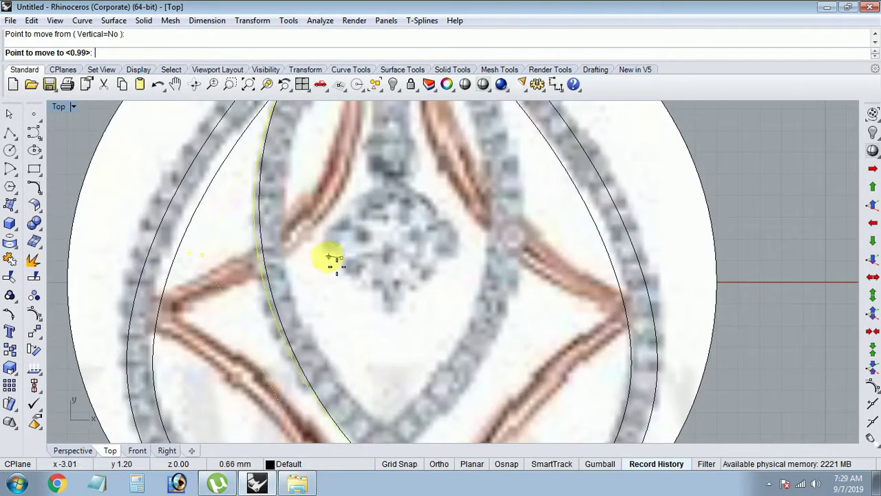
scroll(331, 260, down, 2)
scroll(324, 303, down, 2)
click(311, 347)
key(Return)
click(347, 276)
click(347, 272)
scroll(336, 330, down, 3)
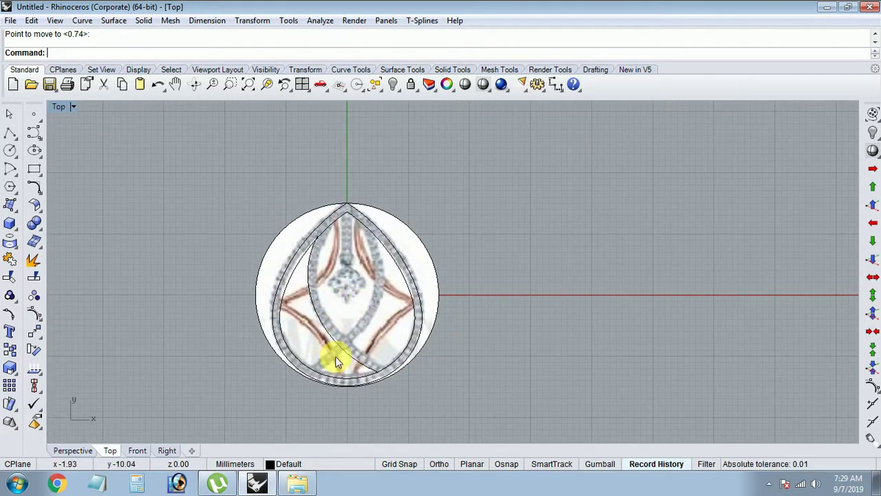
scroll(337, 361, up, 3)
scroll(325, 360, down, 2)
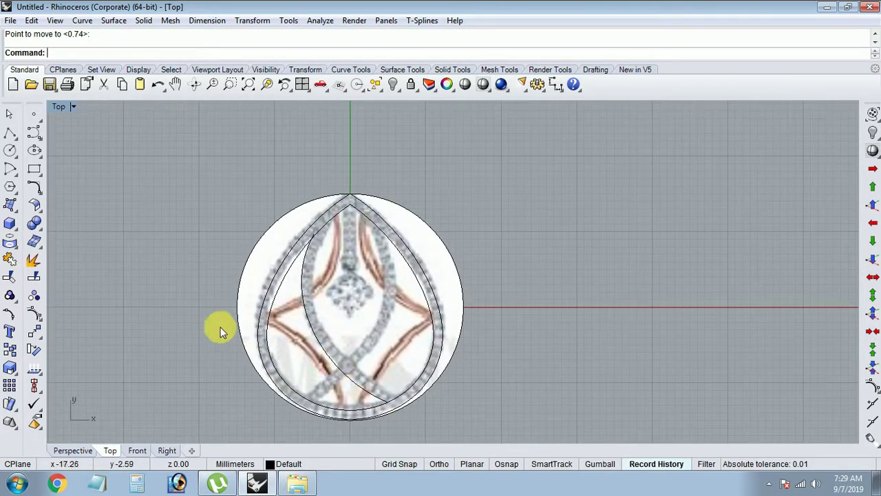
- Offset the reshaped left curve to its inner side
scroll(342, 241, up, 3)
scroll(334, 238, down, 3)
scroll(334, 241, up, 2)
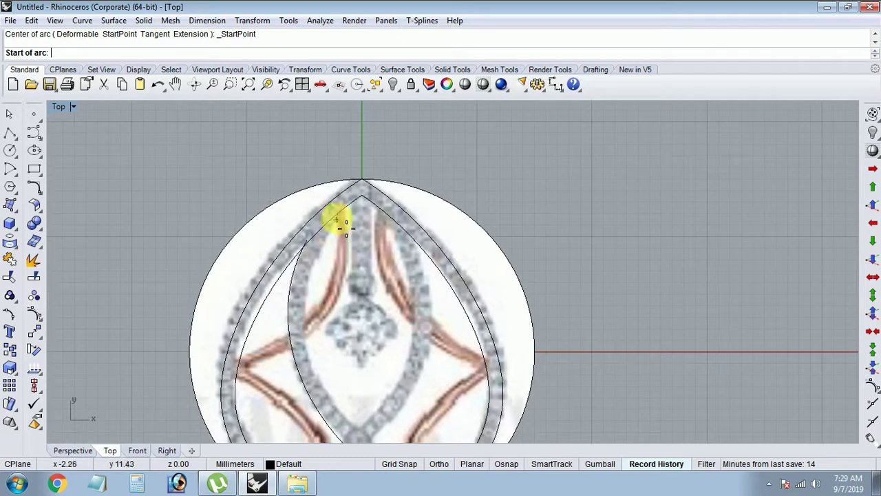
scroll(336, 234, up, 2)
key(Escape)
click(284, 289)
scroll(284, 289, down, 2)
scroll(308, 315, up, 1)
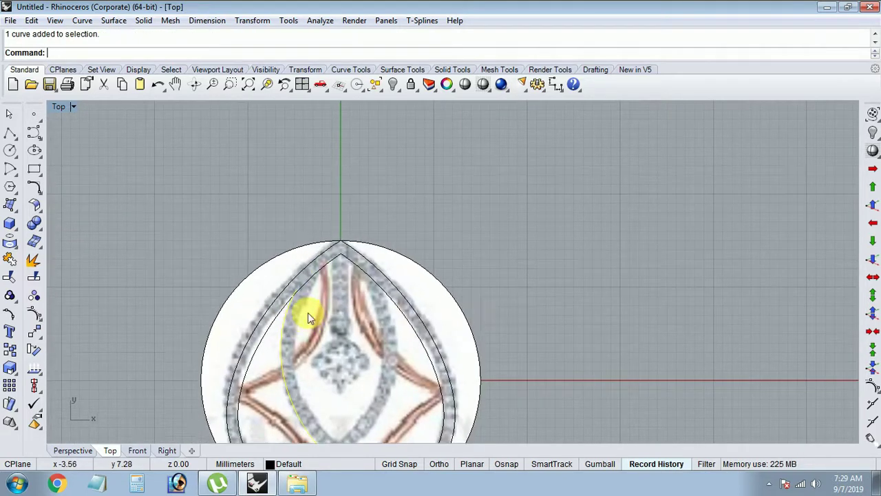
text(o)
key(Return)
click(332, 332)
scroll(320, 324, up, 2)
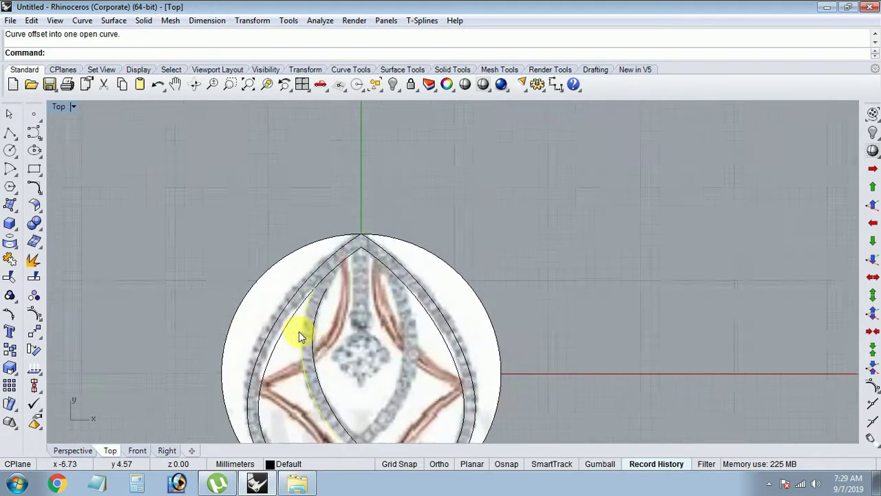
- Make a second offset copy from the left inner curve
click(335, 309)
key(Return)
click(336, 308)
scroll(317, 324, up, 3)
click(320, 331)
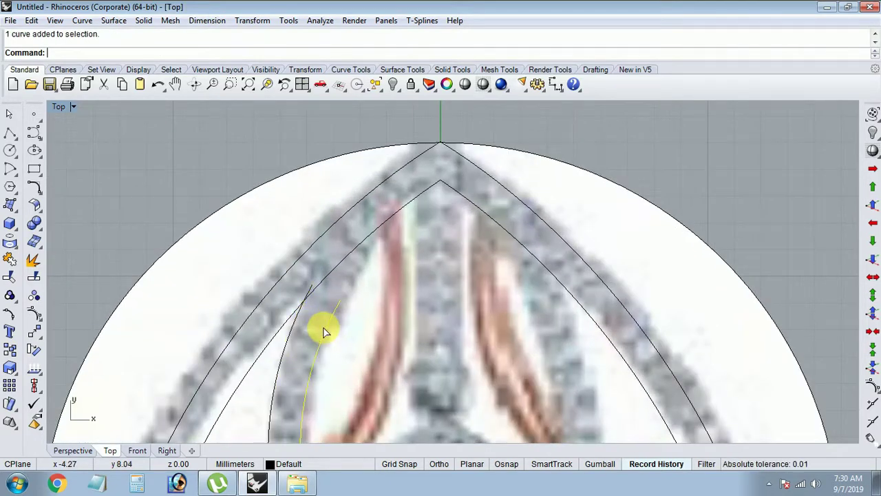
scroll(324, 330, down, 4)
scroll(320, 345, up, 1)
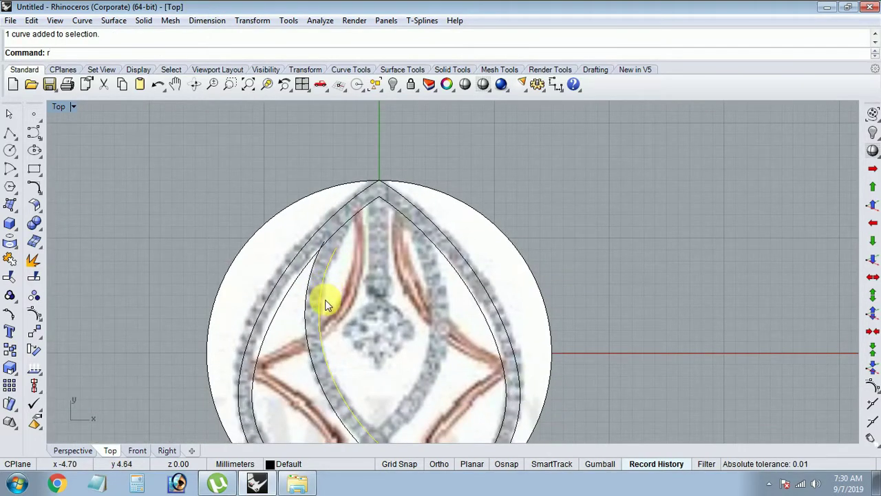
- Start rebuilding the offset curve, currently 11 points at degree 3
text(ec)
key(Escape)
scroll(338, 253, up, 1)
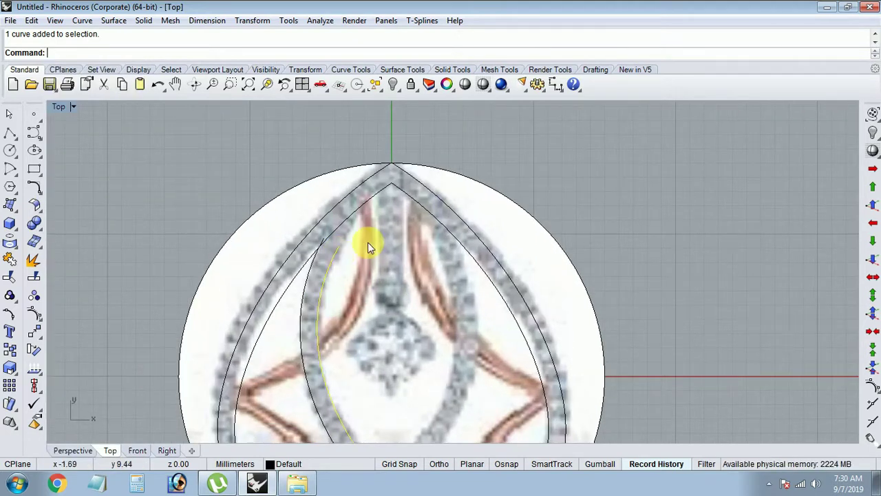
key(Return)
right_drag(452, 255, 430, 279)
- Rebuild the offset curve with 5 points and pull a control point up and right
click(647, 157)
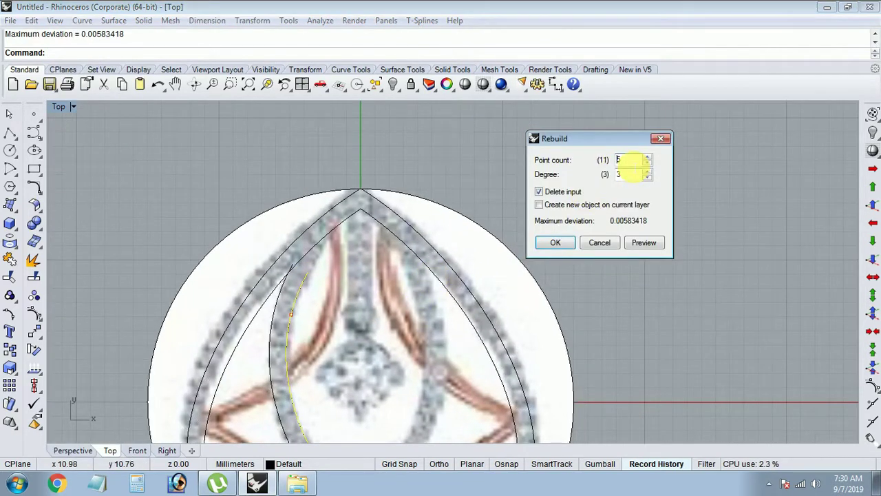
right_drag(393, 345, 404, 281)
key(Return)
scroll(379, 268, up, 2)
drag(321, 342, 358, 277)
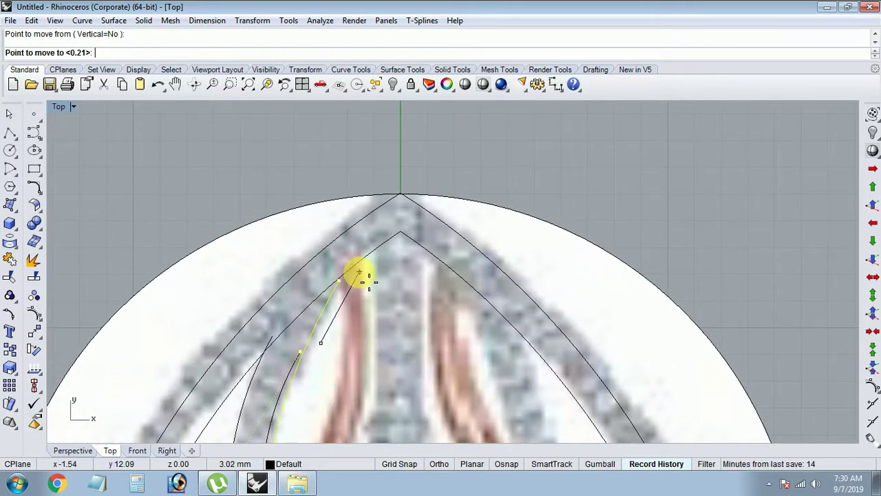
- Move the curve's end to snap onto the neighbouring curve
scroll(386, 324, down, 3)
scroll(413, 364, up, 1)
scroll(473, 361, up, 3)
scroll(448, 335, up, 2)
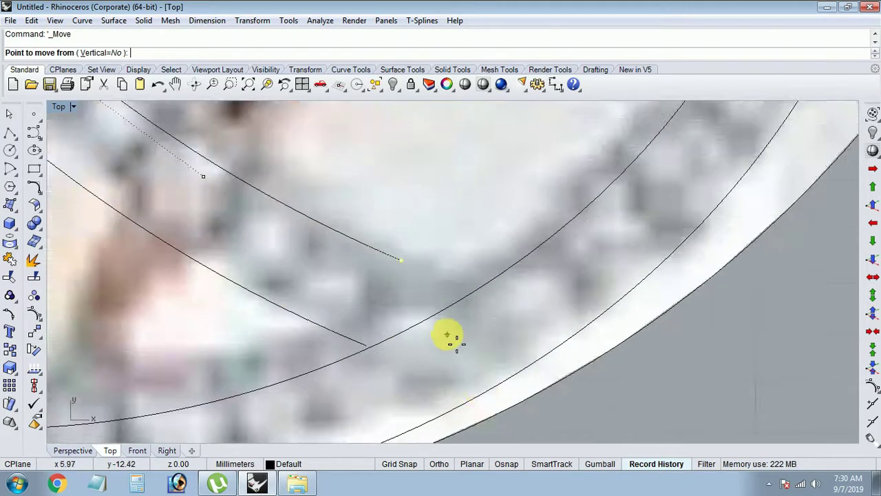
scroll(448, 336, up, 1)
click(448, 335)
click(570, 383)
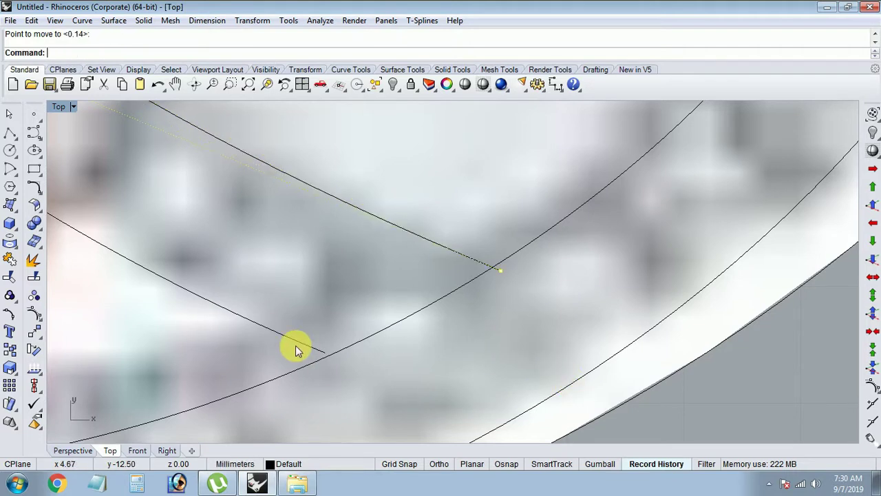
- Finish a new arc ending on the left rose-gold band
scroll(314, 206, up, 2)
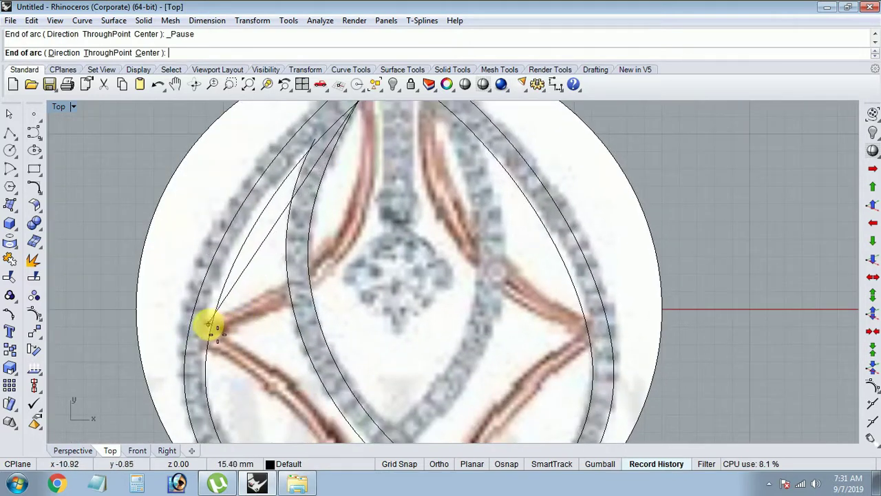
click(212, 327)
click(368, 266)
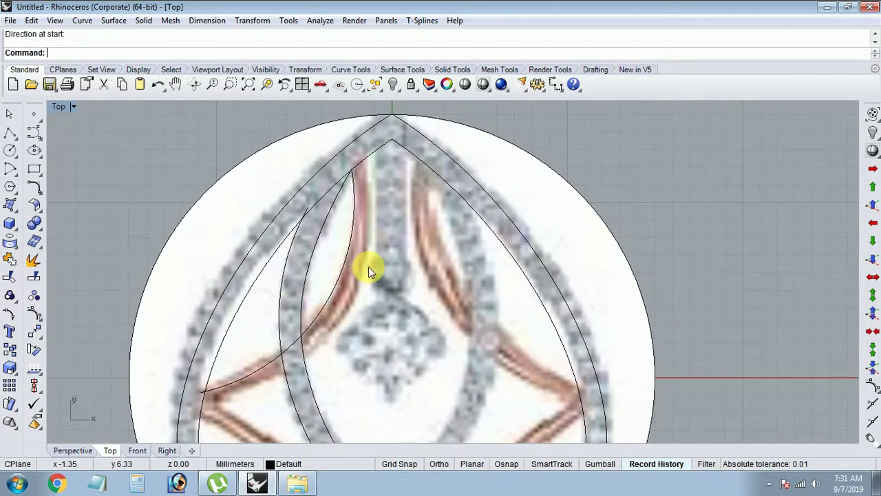
scroll(369, 266, down, 2)
scroll(336, 267, up, 3)
scroll(358, 267, down, 1)
- Rebuild the new arc with an adjusted point count and show its control points
click(392, 267)
text(re)
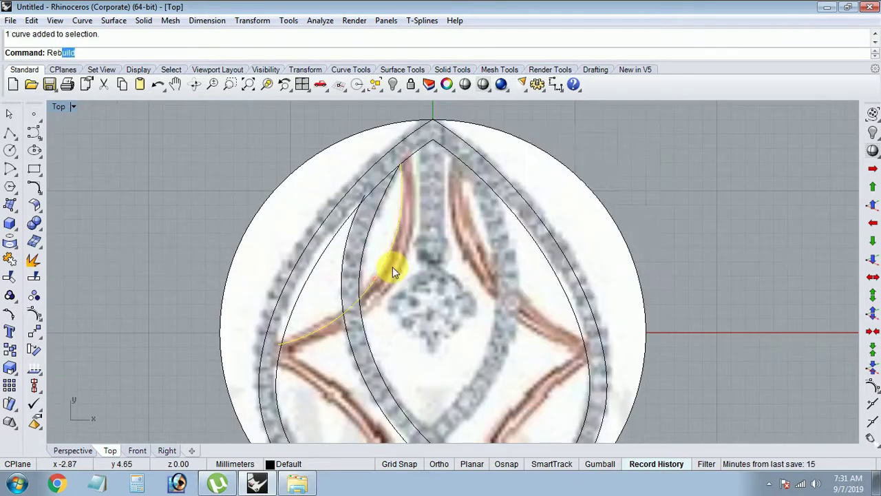
key(Return)
click(637, 158)
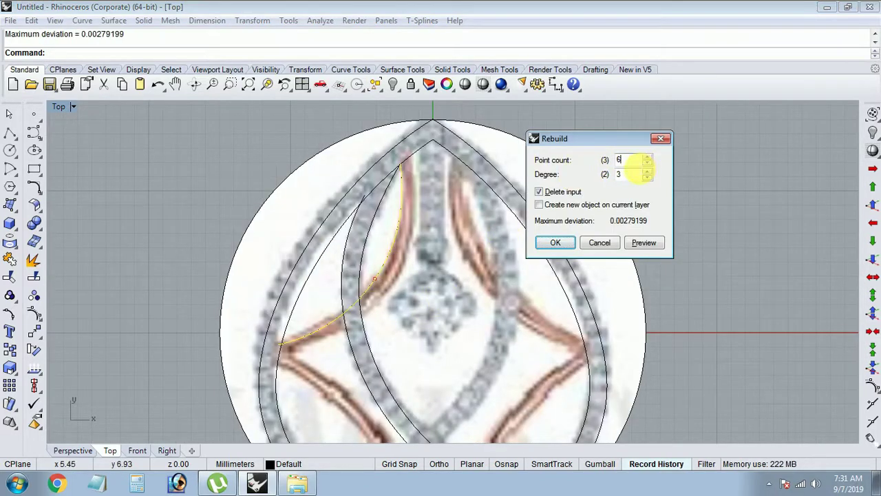
key(Return)
scroll(420, 289, up, 2)
key(F10)
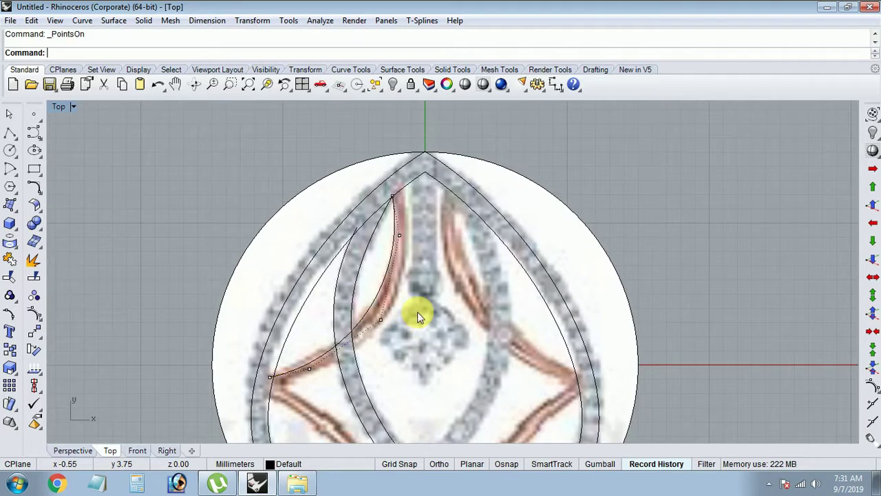
- Drag the arc's control points onto the rose-gold band
scroll(354, 339, up, 1)
click(283, 390)
drag(327, 349, 343, 364)
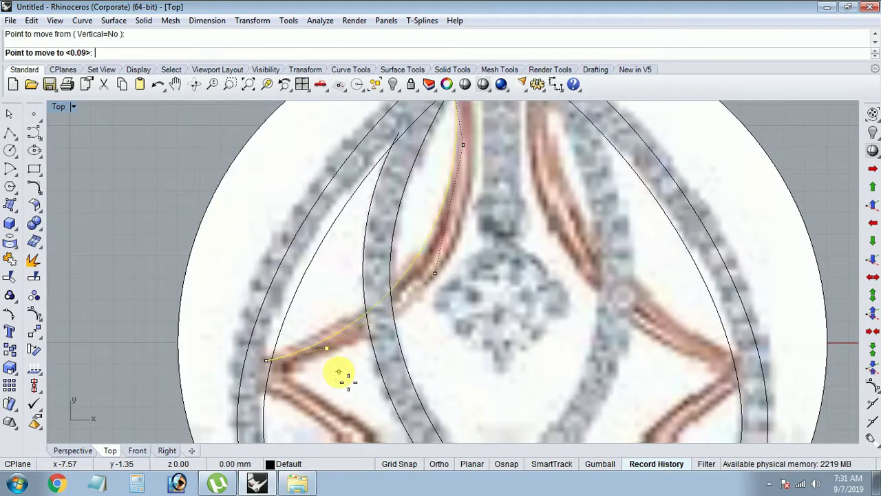
scroll(413, 325, down, 2)
drag(418, 335, 436, 354)
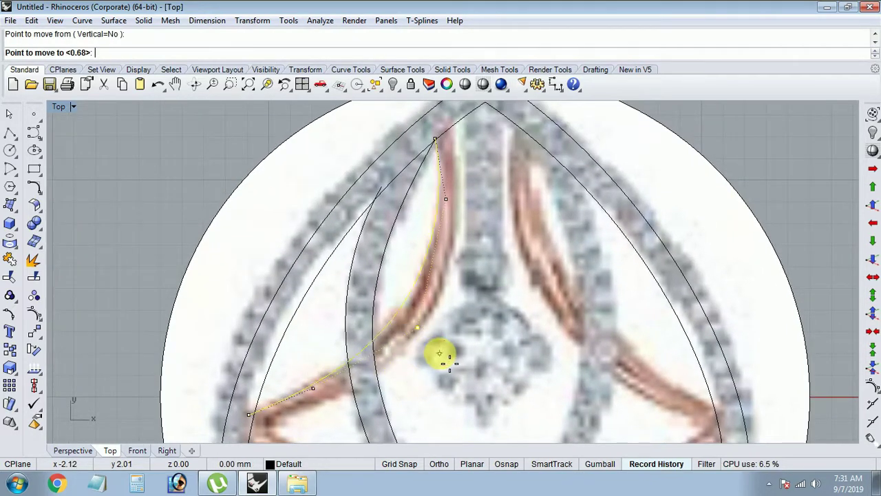
scroll(448, 308, down, 1)
scroll(448, 308, up, 2)
scroll(419, 291, down, 3)
scroll(429, 325, up, 2)
scroll(305, 305, up, 1)
- Draw an arc from the left junction along the lower rose-gold band, then select the meeting curves
click(287, 298)
scroll(285, 305, down, 2)
scroll(266, 279, down, 2)
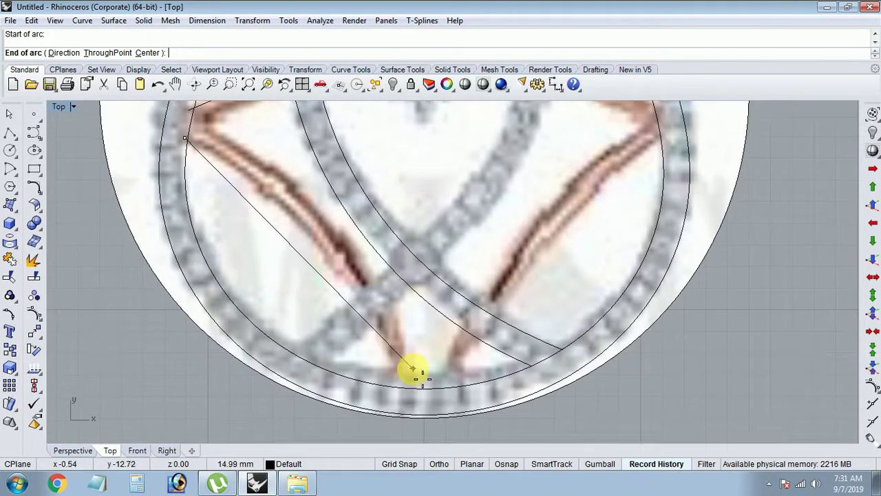
click(397, 389)
click(310, 294)
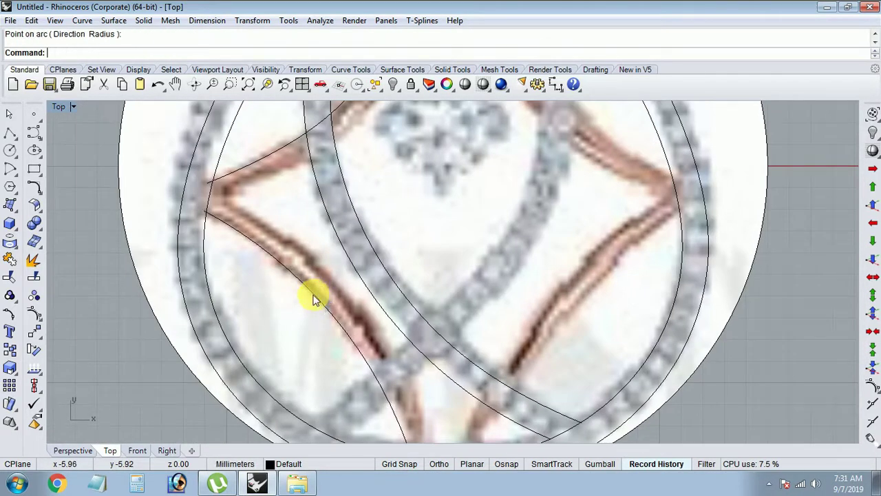
scroll(310, 296, down, 3)
scroll(276, 252, up, 2)
scroll(413, 255, down, 1)
scroll(383, 202, up, 1)
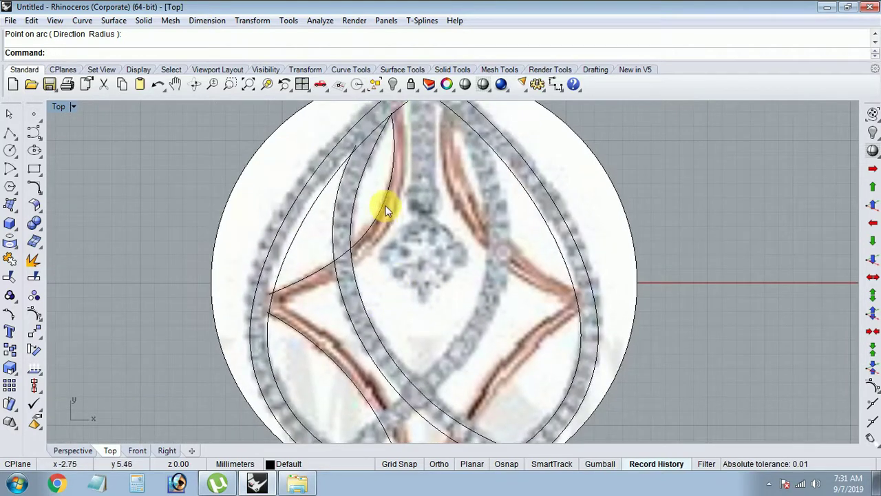
scroll(260, 294, up, 3)
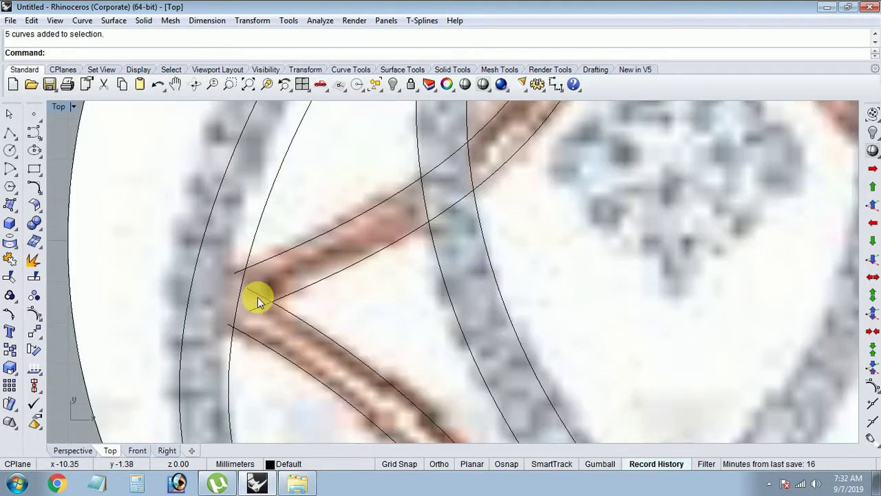
scroll(266, 305, down, 3)
scroll(309, 338, up, 1)
scroll(261, 305, up, 3)
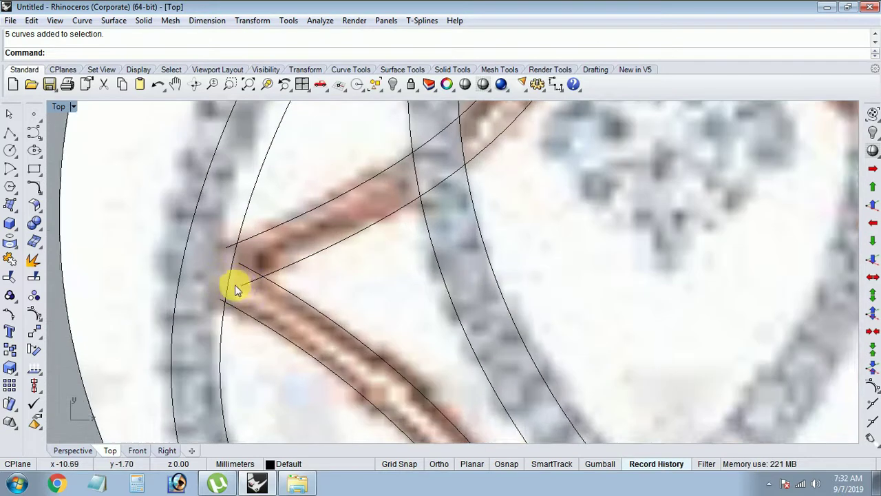
scroll(235, 288, up, 1)
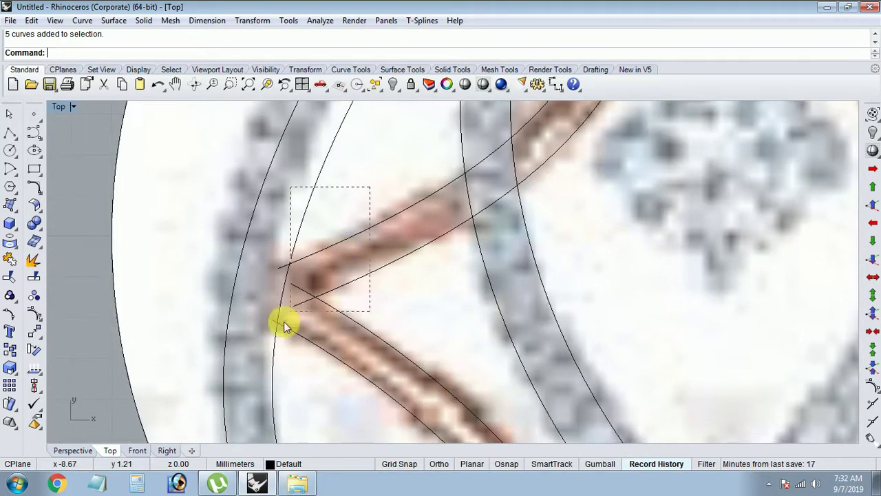
drag(370, 187, 297, 318)
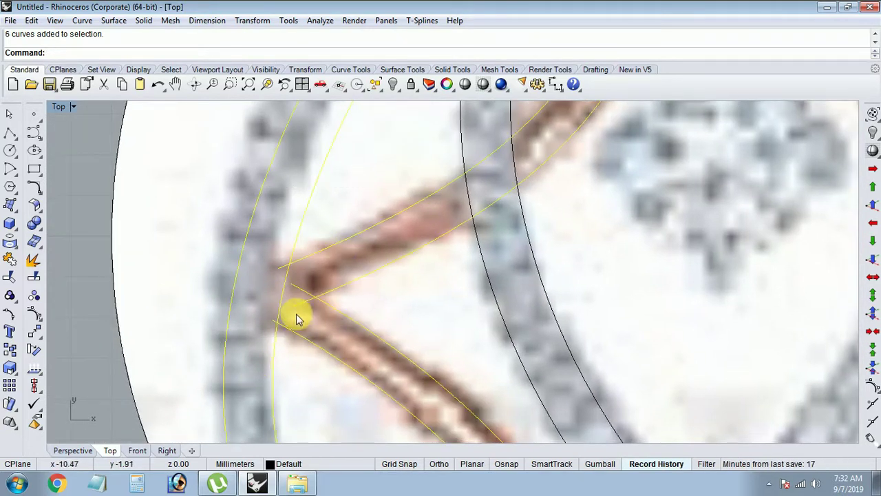
- Trim away the two overshooting curve ends at the left junction
text(trim)
key(Return)
scroll(297, 318, up, 2)
click(305, 252)
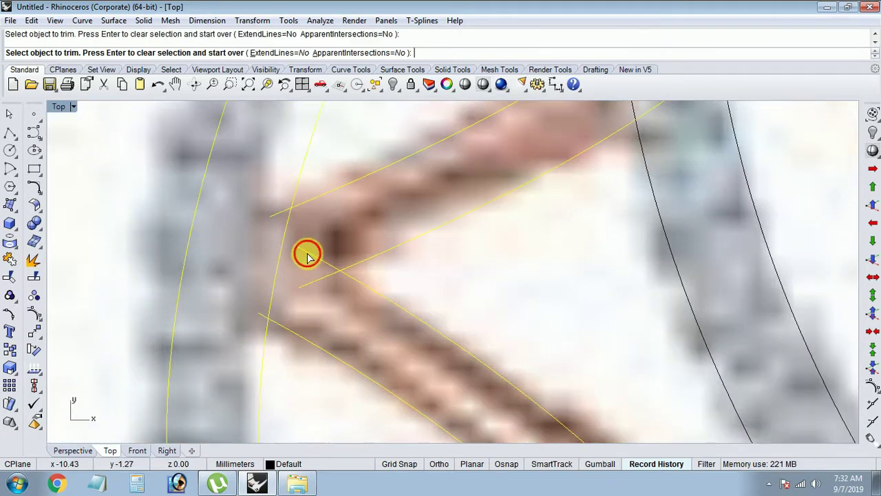
click(271, 222)
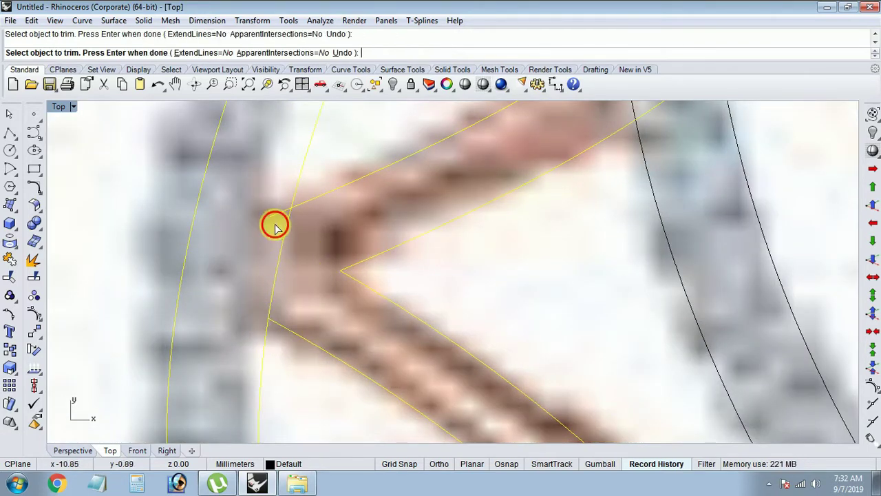
scroll(281, 223, down, 3)
key(Return)
- Window-select the six left-side pattern curves
scroll(305, 252, up, 3)
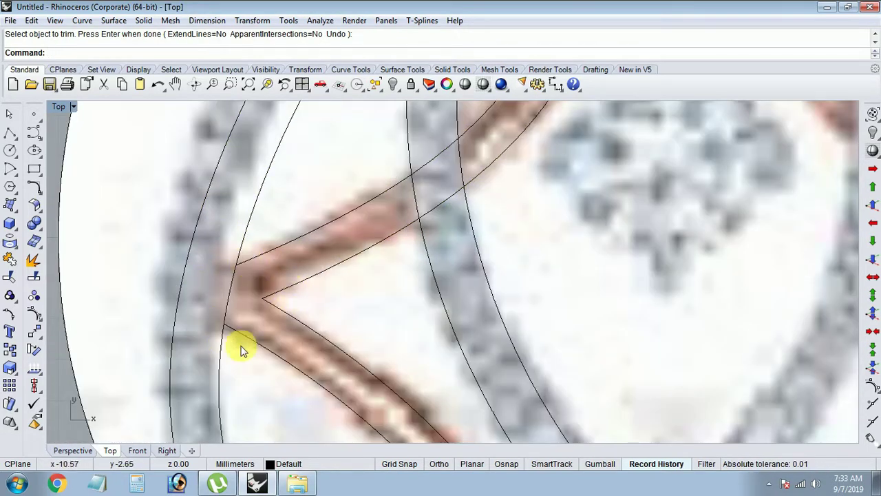
scroll(240, 328, down, 1)
scroll(254, 320, down, 3)
scroll(325, 350, down, 1)
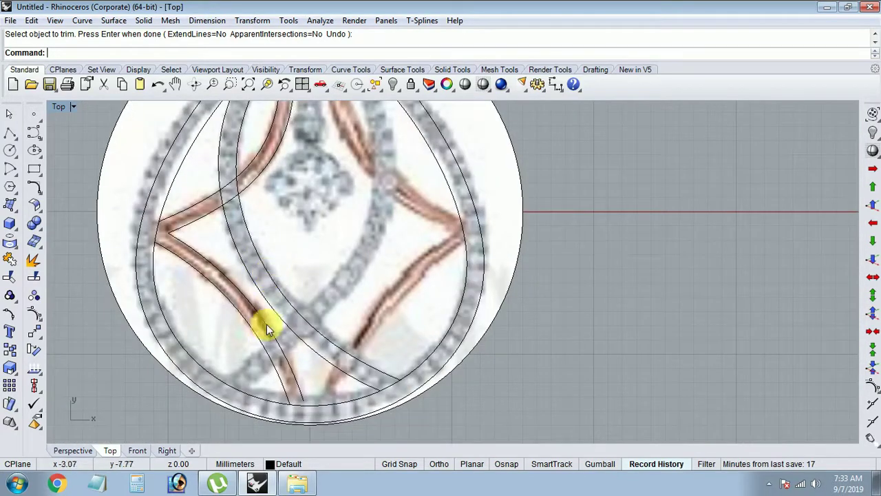
scroll(273, 265, down, 1)
drag(288, 300, 222, 393)
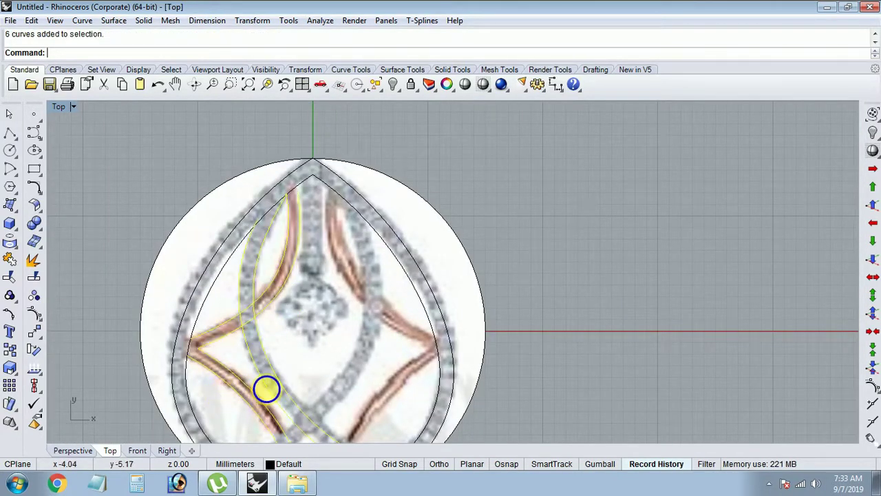
scroll(250, 334, up, 2)
scroll(351, 243, up, 1)
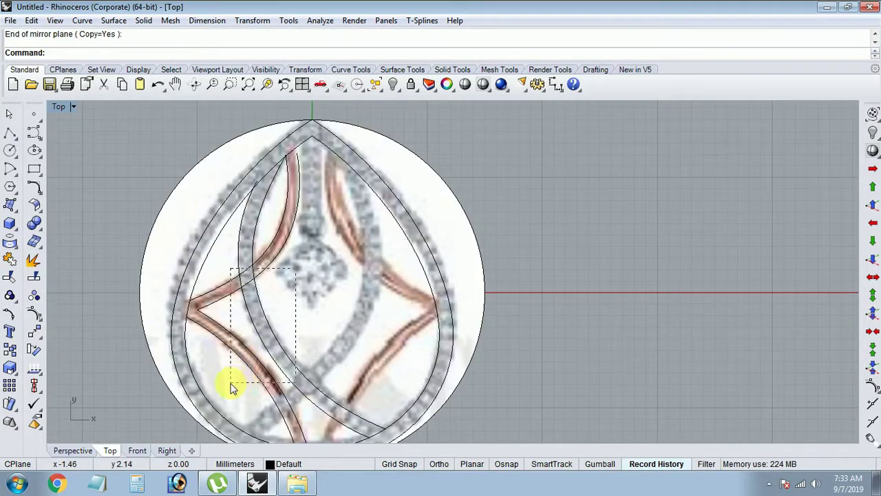
- Mirror the six left curves about a vertical axis through the origin
drag(232, 387, 234, 386)
right_drag(256, 320, 256, 349)
text(mi)
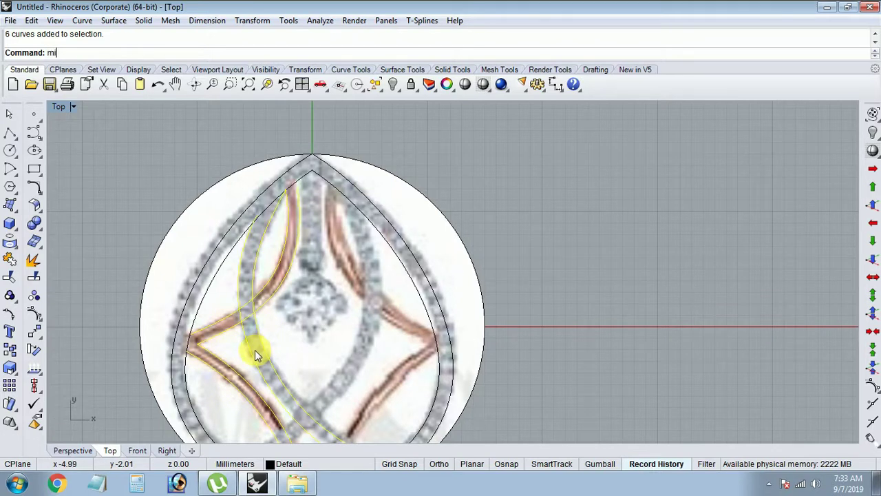
text(rror)
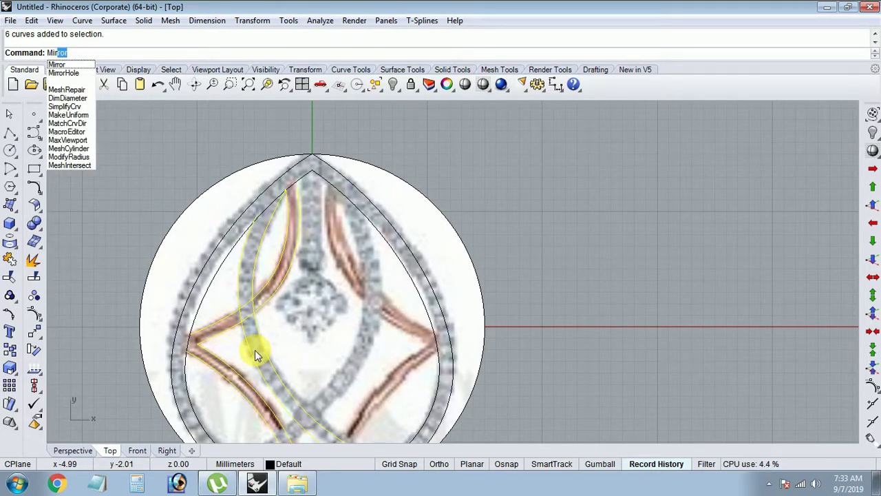
key(Return)
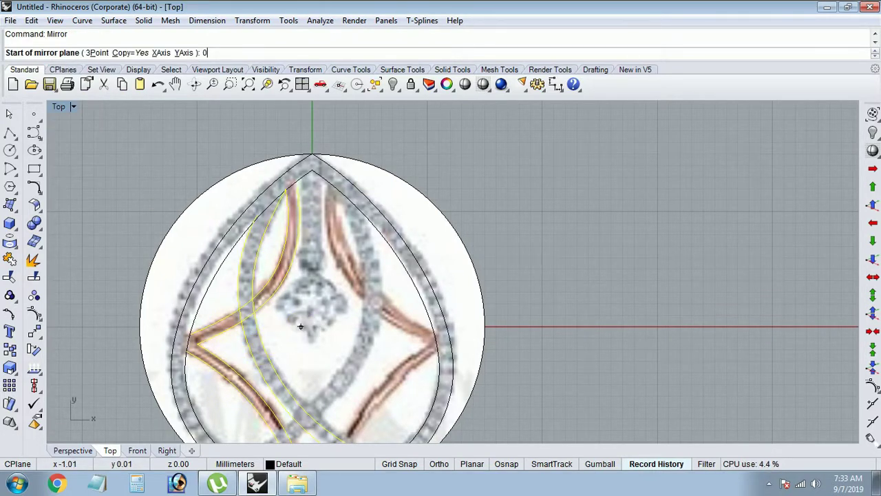
key(Return)
right_drag(319, 283, 337, 329)
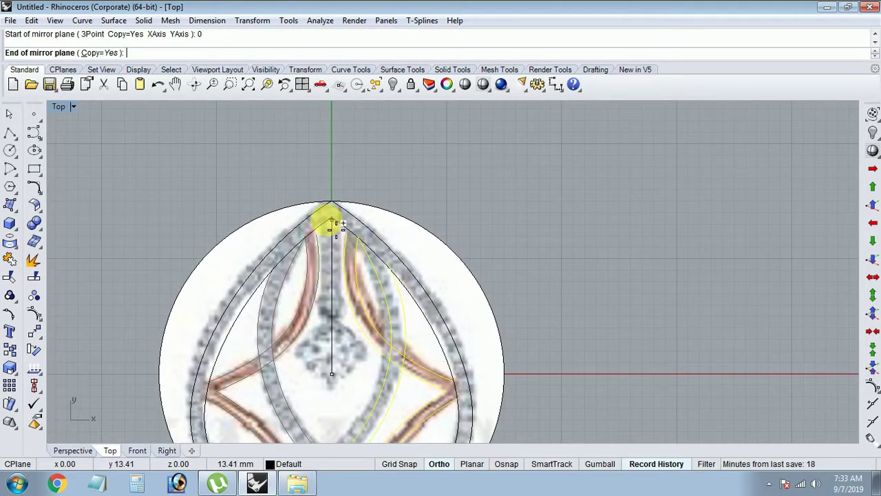
click(331, 175)
- Clear the selection and undo an accidental curve move
scroll(351, 302, down, 3)
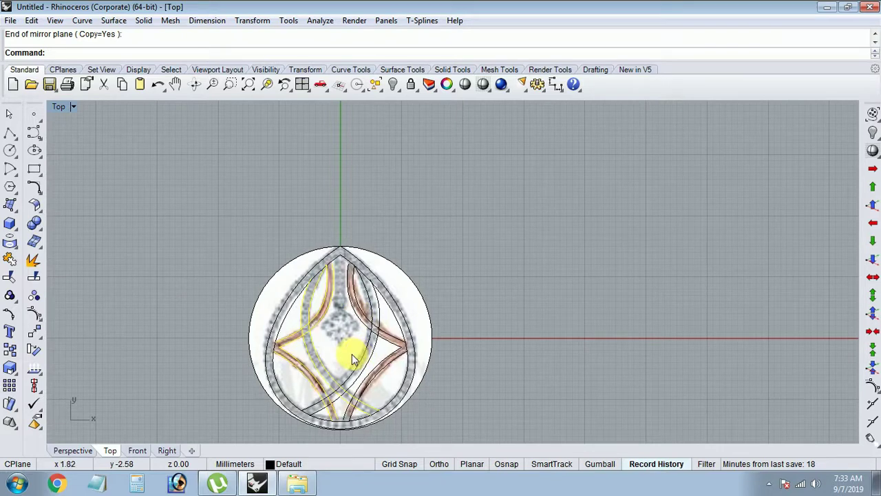
key(Escape)
scroll(349, 338, up, 2)
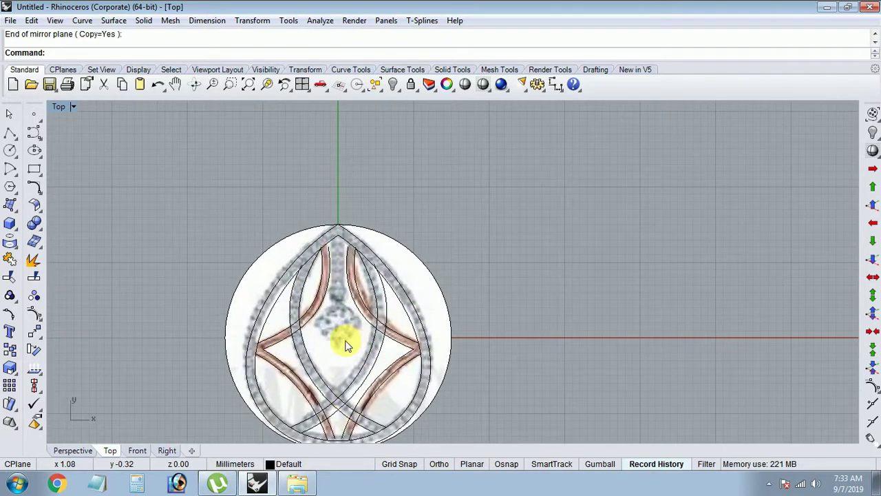
scroll(339, 318, up, 2)
key(ctrl+z)
scroll(358, 261, up, 2)
scroll(375, 214, up, 2)
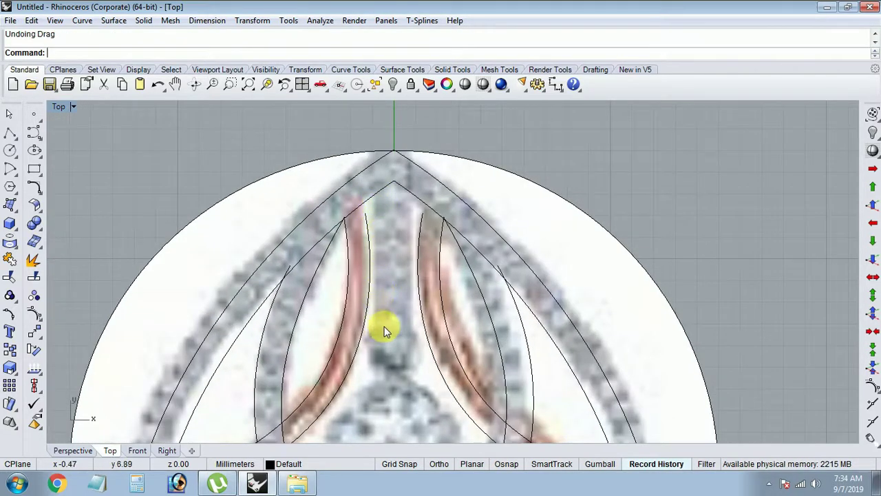
- Draw a straight polyline from the inner top point down the centre band
scroll(363, 299, down, 1)
scroll(354, 262, up, 2)
scroll(340, 275, up, 3)
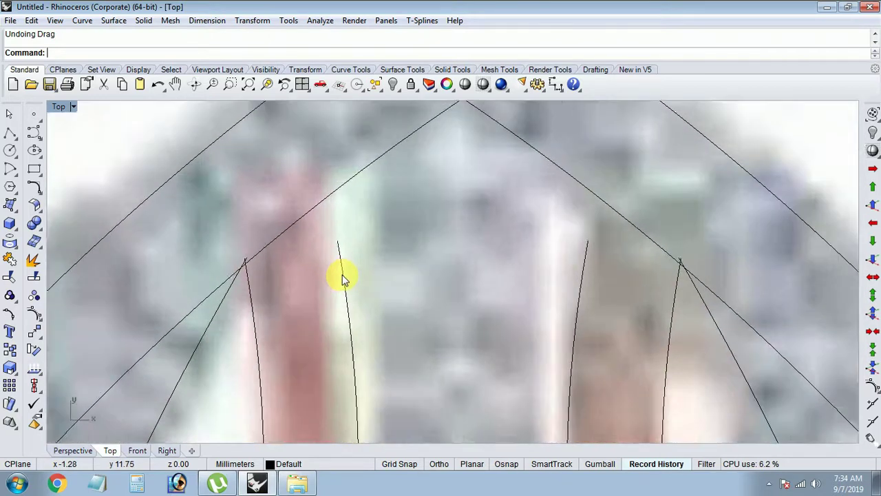
click(340, 275)
scroll(340, 275, down, 5)
click(35, 135)
scroll(351, 222, up, 2)
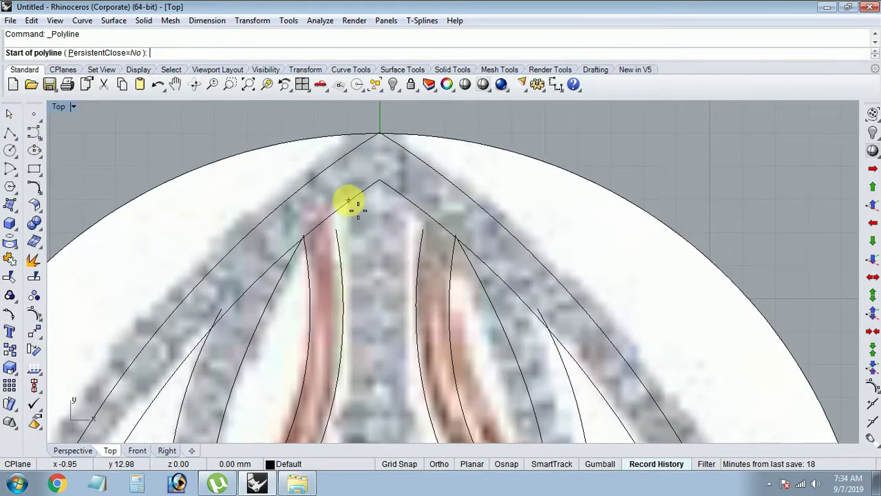
click(349, 199)
scroll(358, 275, up, 2)
scroll(363, 330, up, 2)
scroll(350, 321, up, 2)
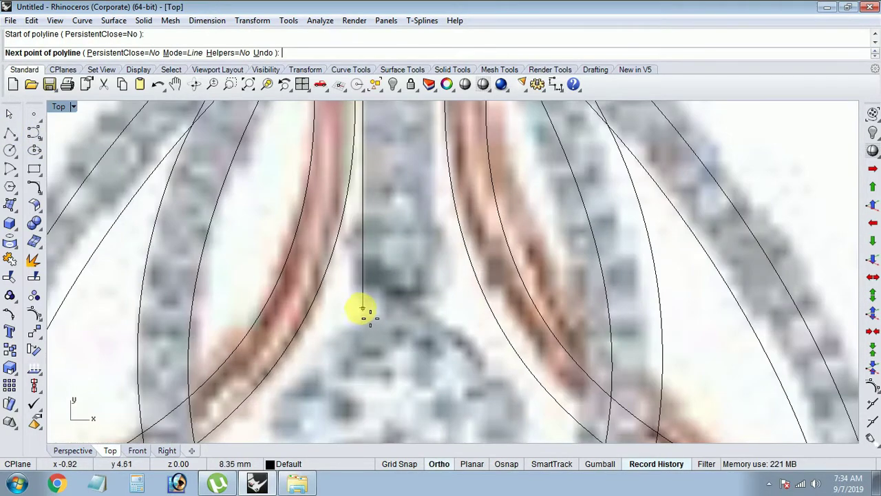
click(363, 296)
key(Return)
- Mirror the new line across the centre to the other side
scroll(363, 296, down, 2)
scroll(377, 296, up, 1)
text(mirror)
key(Return)
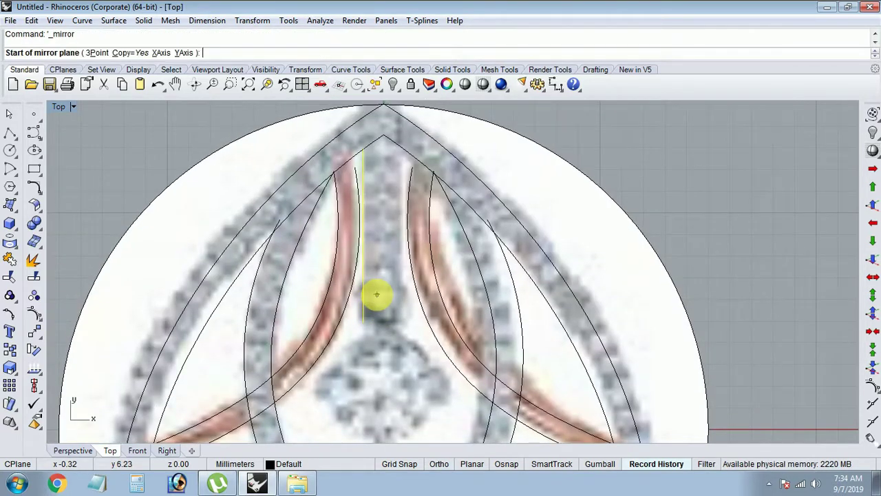
click(376, 296)
click(385, 290)
scroll(386, 289, up, 1)
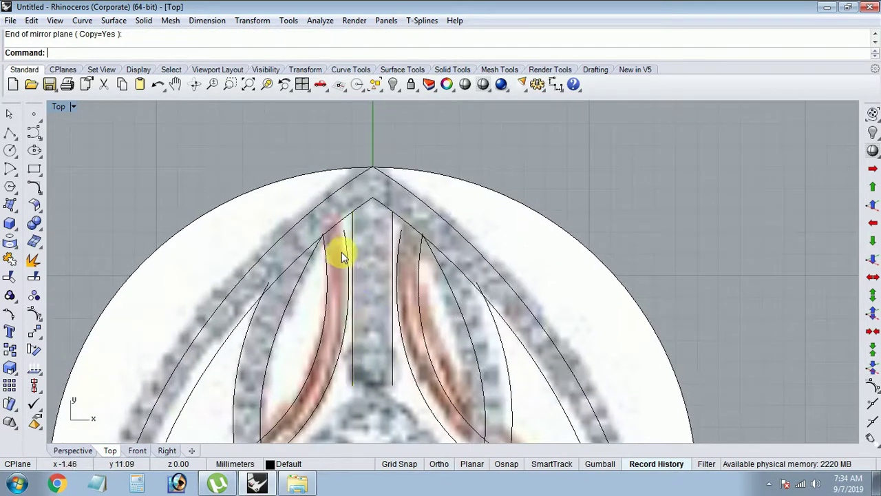
scroll(340, 245, up, 1)
scroll(344, 241, up, 2)
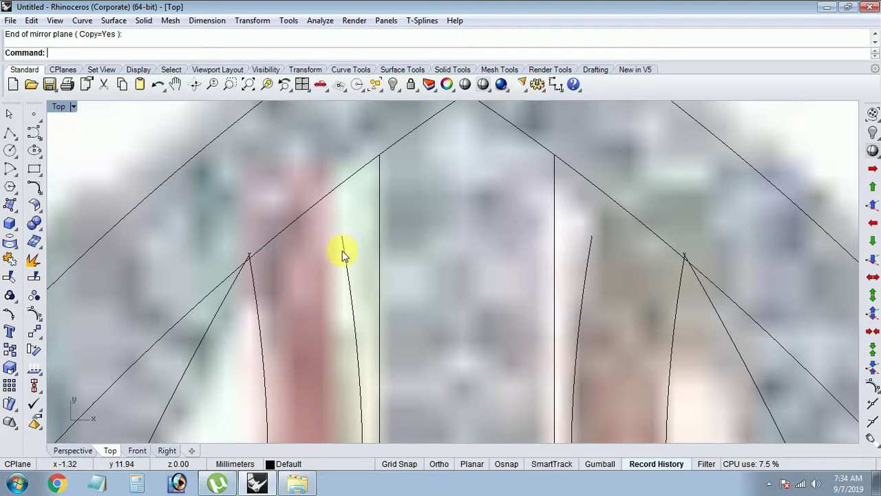
scroll(344, 248, down, 1)
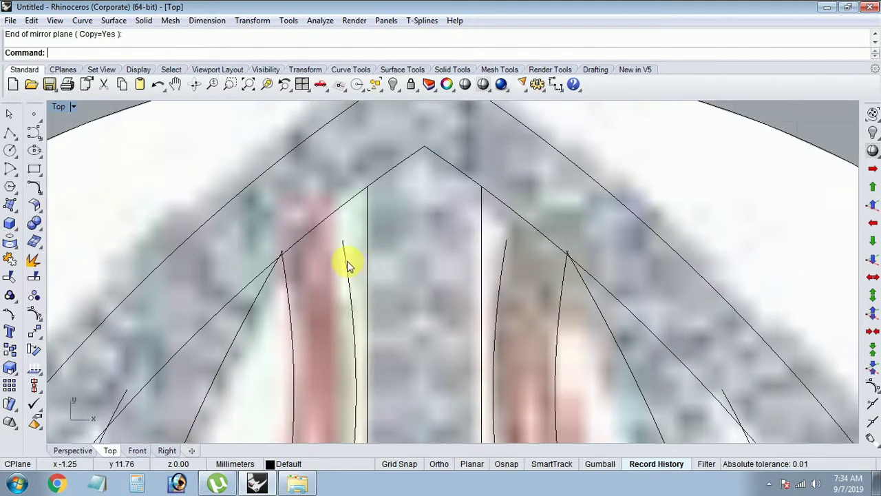
- Raise the left inner curve's top control point to follow the photo, then begin another polyline
click(346, 249)
key(F10)
click(343, 241)
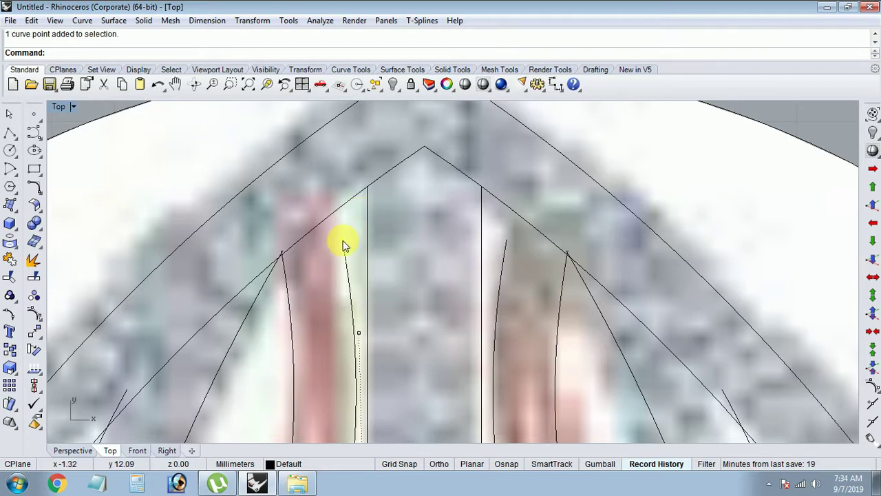
drag(342, 242, 338, 209)
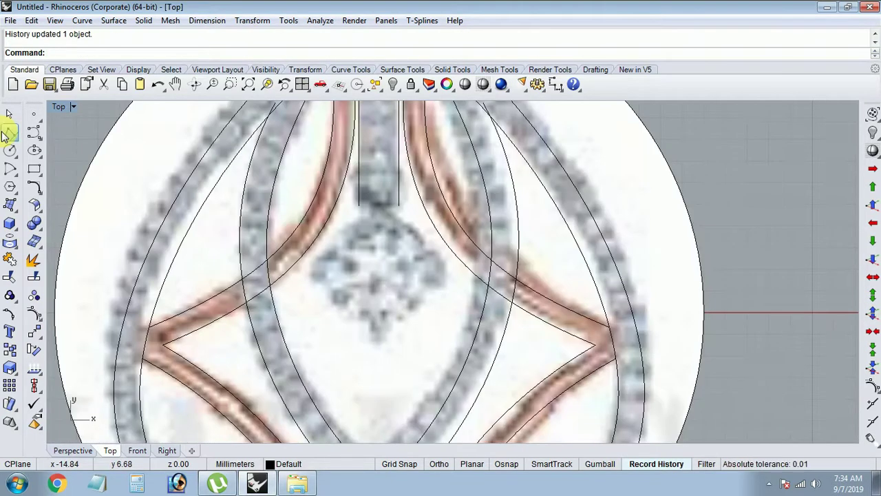
click(9, 130)
click(358, 205)
click(397, 206)
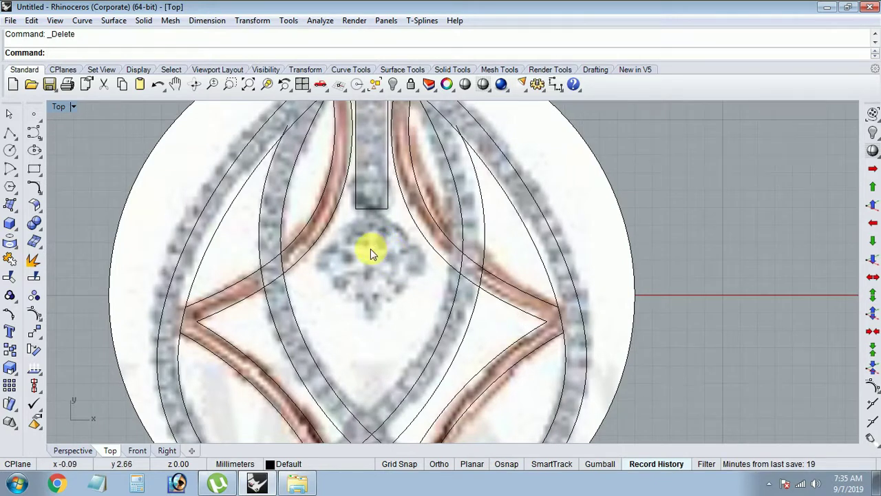
- Draw a circle about 5.24 mm across around the pendant's centre stone
scroll(371, 253, down, 2)
scroll(372, 276, up, 1)
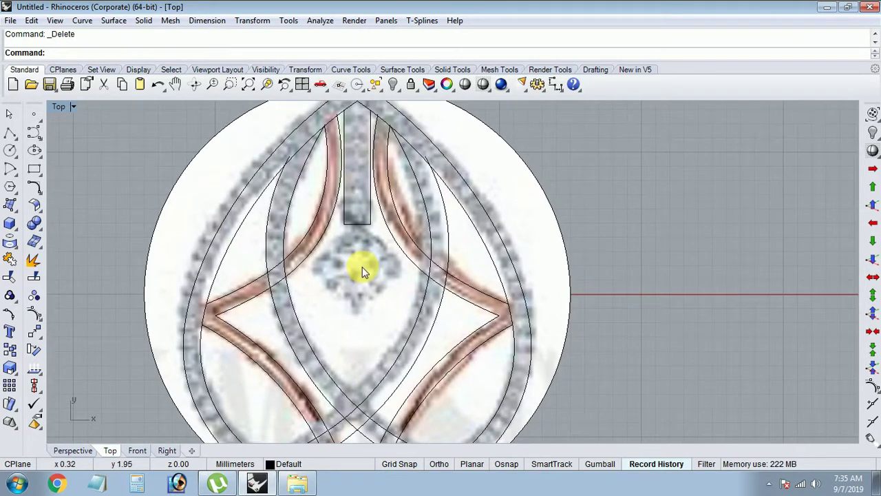
click(10, 149)
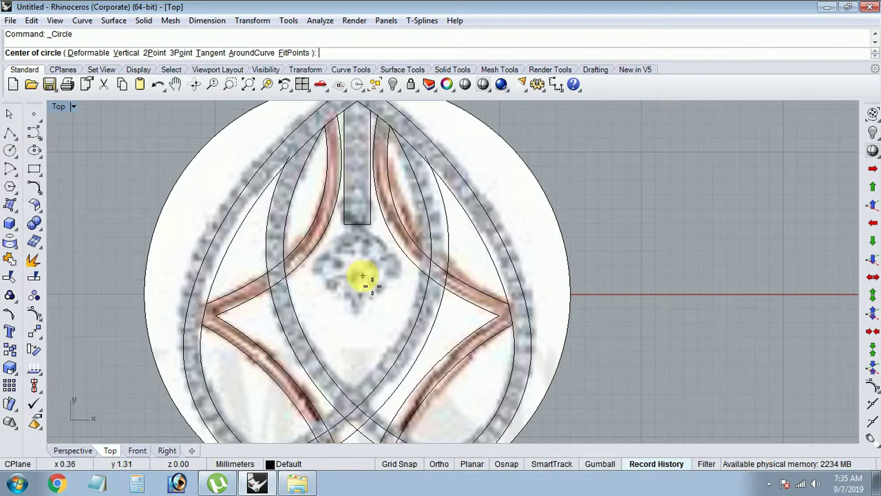
scroll(364, 276, up, 2)
click(350, 260)
click(416, 256)
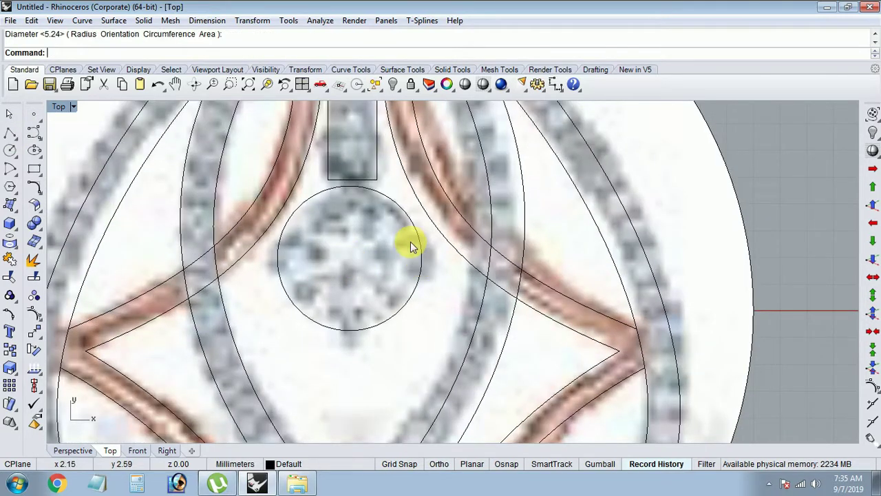
scroll(409, 244, down, 2)
scroll(405, 290, down, 2)
scroll(405, 288, down, 2)
- Move the traced curves off the photo, then undo the move
drag(463, 185, 299, 402)
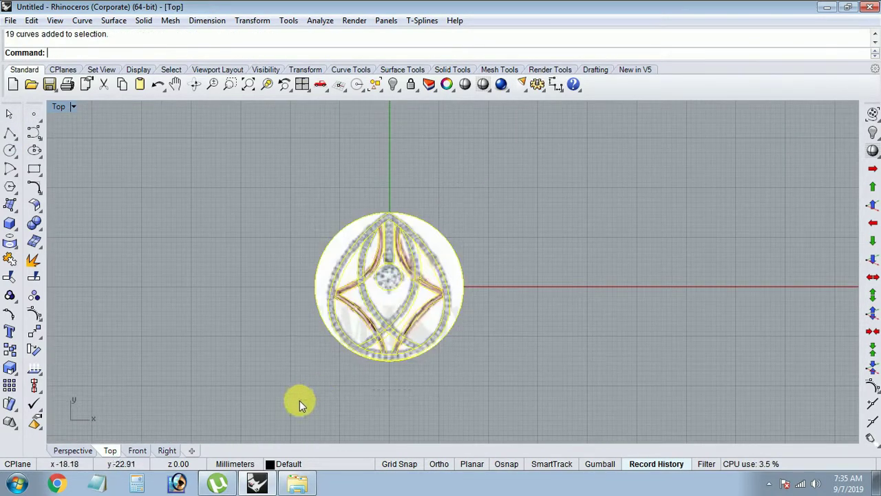
ctrl+click(438, 268)
drag(438, 269, 267, 294)
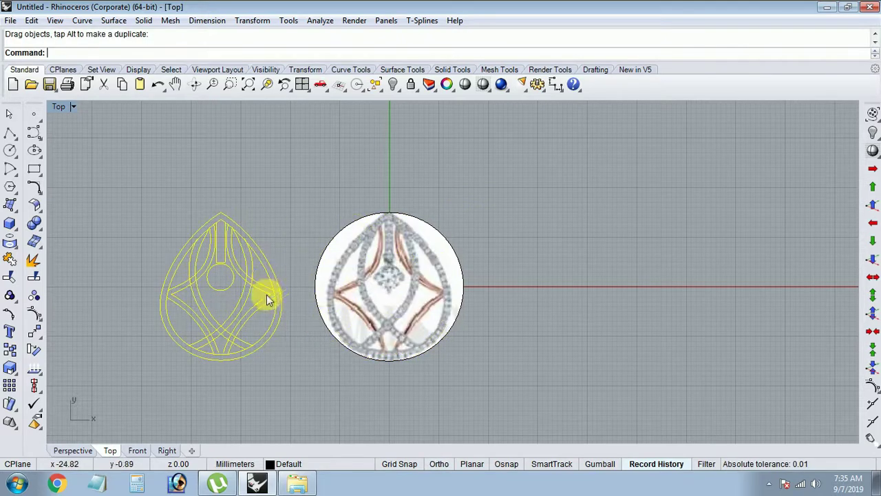
scroll(275, 303, up, 3)
key(Escape)
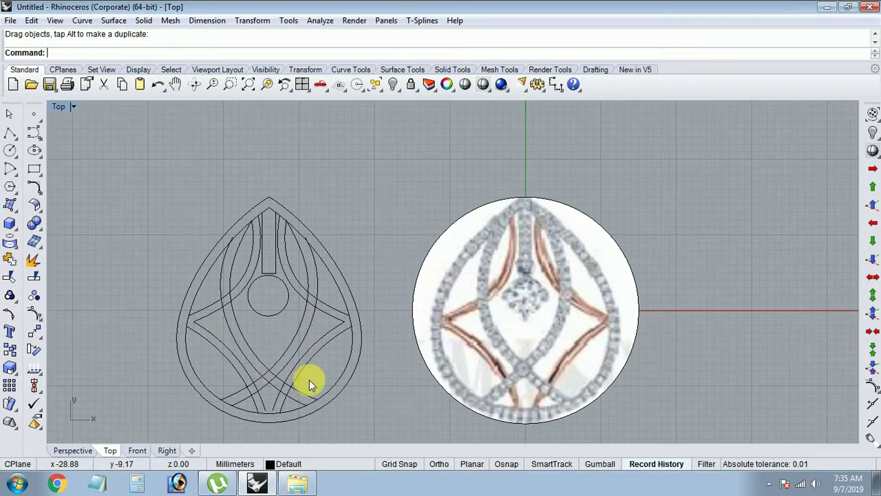
key(ctrl+z)
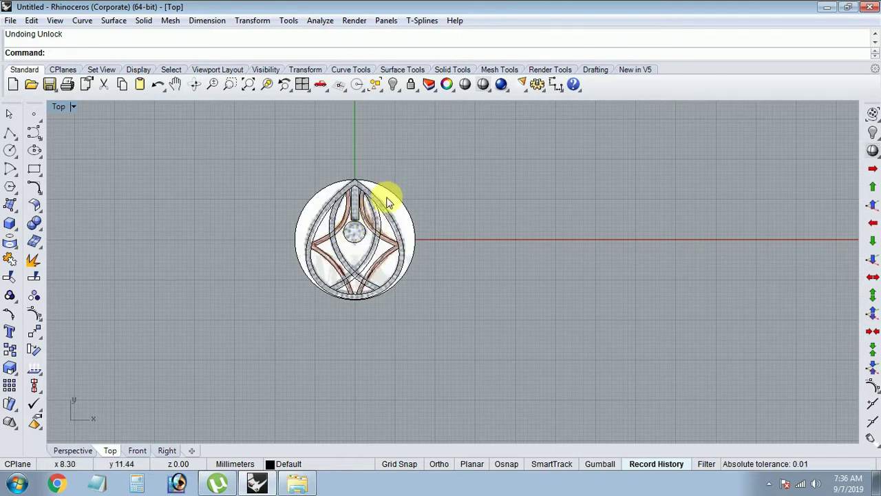
- Unlock the reference photo surface and hide it
scroll(391, 186, up, 3)
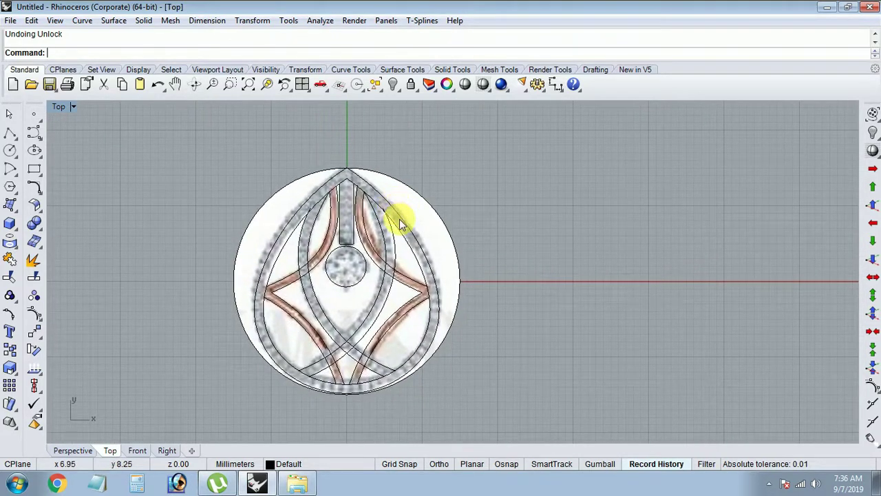
key(Up)
right_click(408, 92)
scroll(403, 217, up, 2)
click(404, 221)
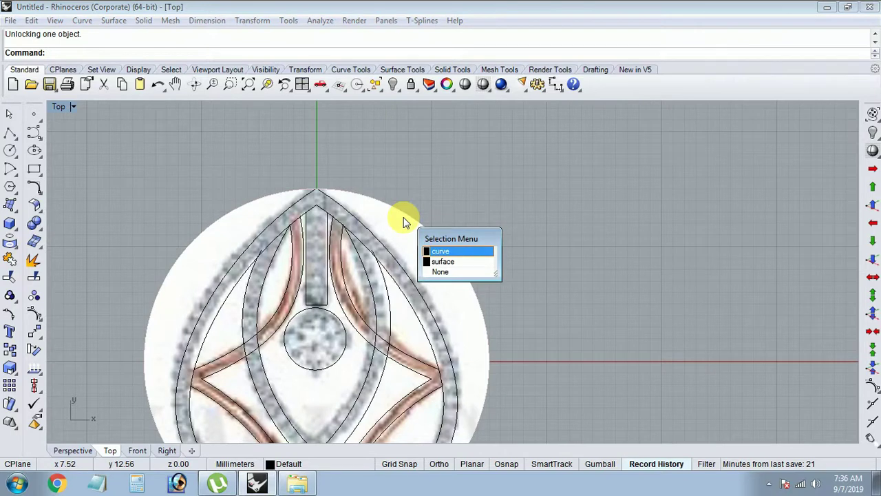
key(Down)
key(Return)
key(ctrl+h)
click(402, 229)
key(Escape)
scroll(402, 230, down, 6)
scroll(389, 268, up, 4)
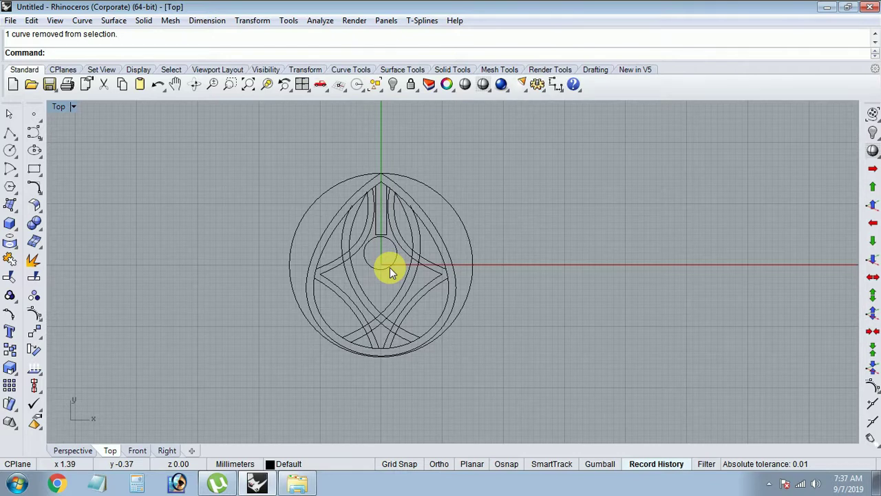
- Group the 18 traced pendant curves, leaving the outer circle out of the group
scroll(396, 256, down, 2)
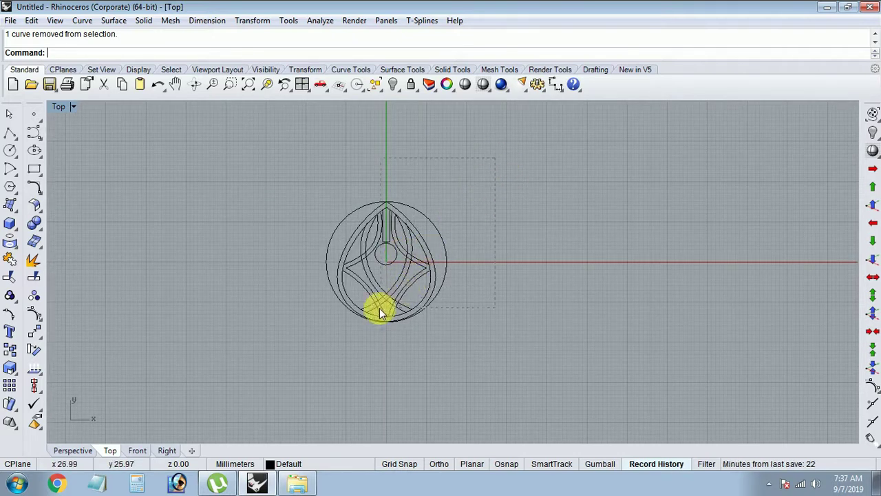
drag(379, 308, 381, 309)
scroll(415, 211, up, 3)
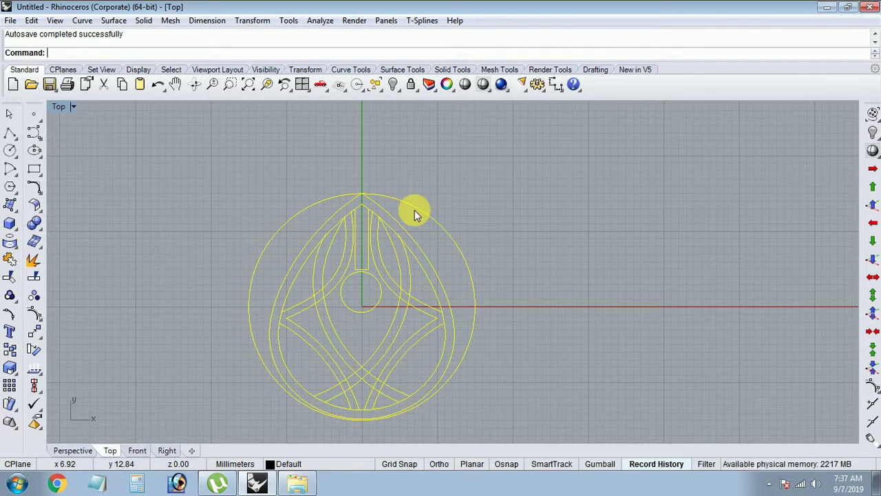
ctrl+click(417, 209)
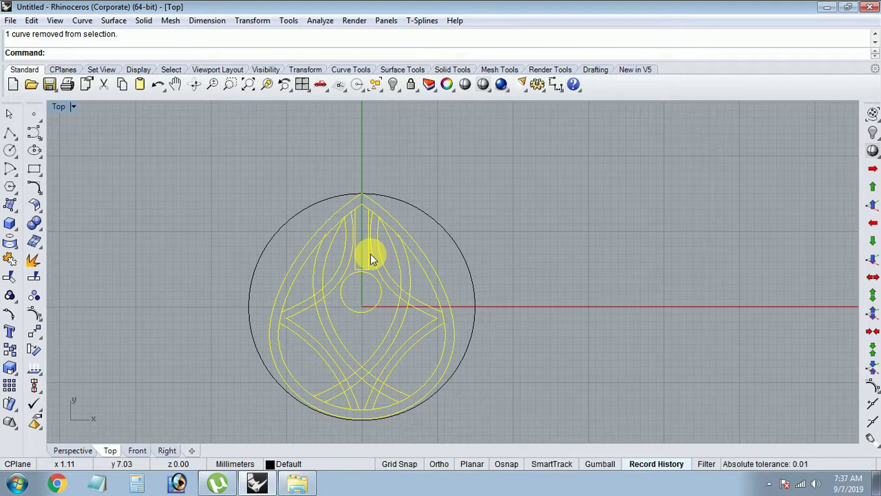
click(10, 296)
text(g)
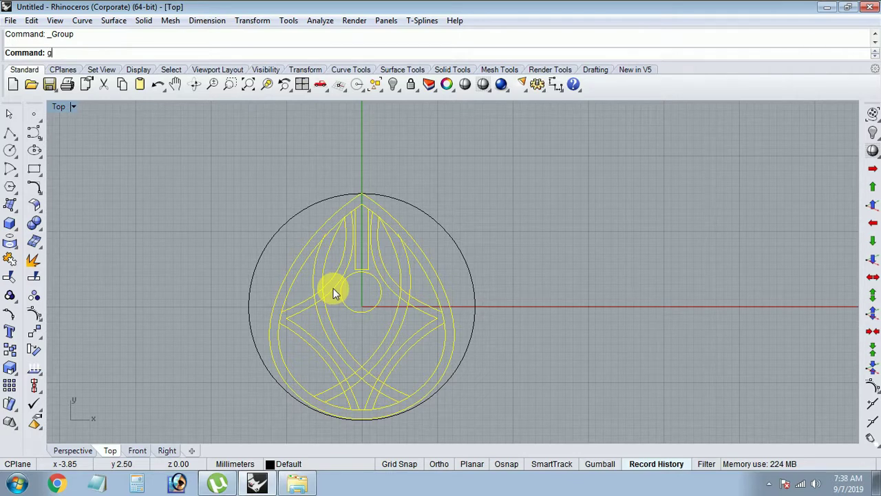
key(Return)
scroll(382, 248, down, 2)
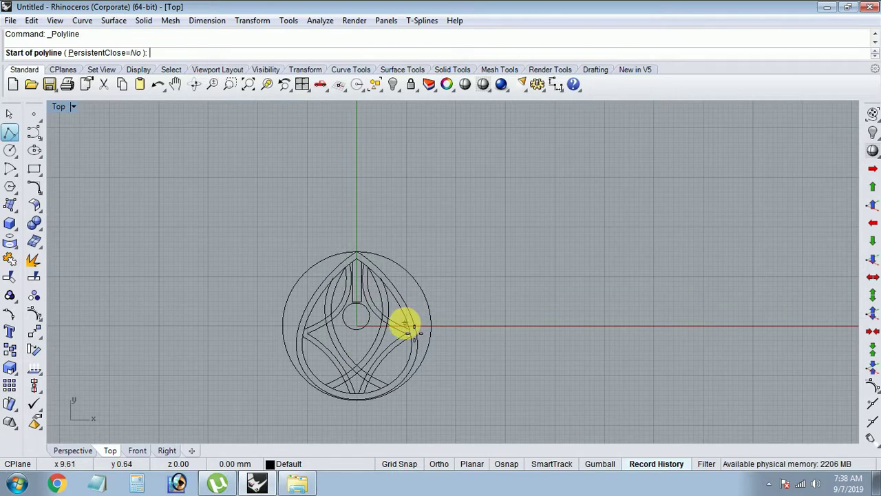
- Draw a 6 mm vertical polyline up from the origin in the maximized Front view
key(Escape)
click(7, 134)
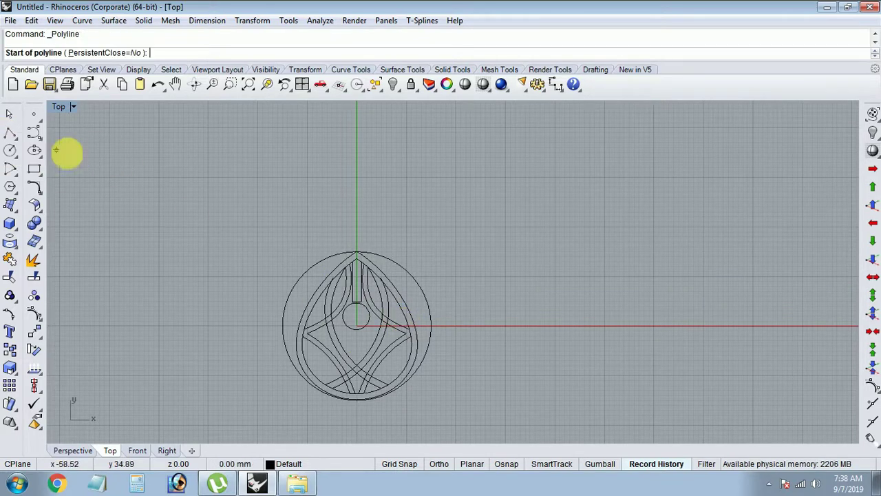
text(0)
right_click(201, 201)
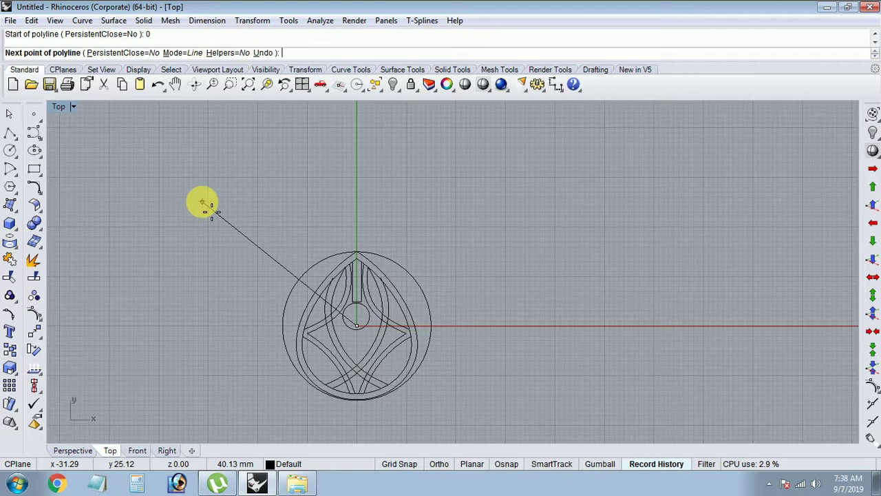
key(ctrl+F2)
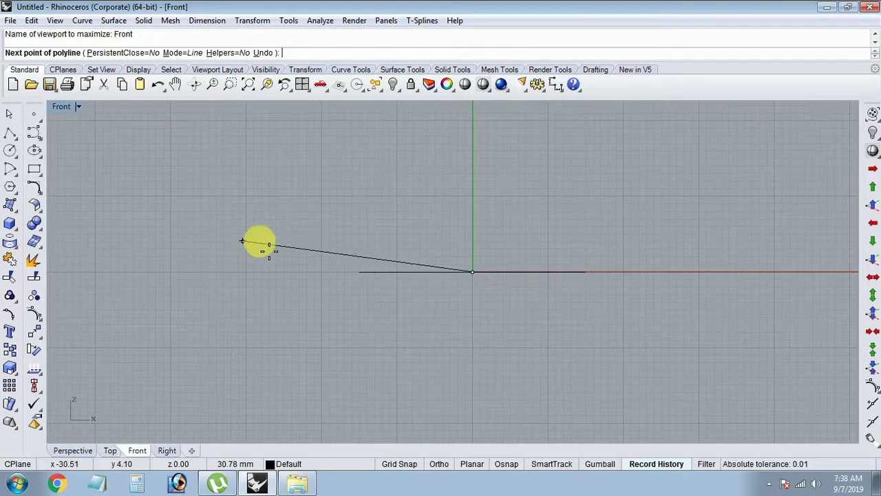
scroll(389, 258, up, 3)
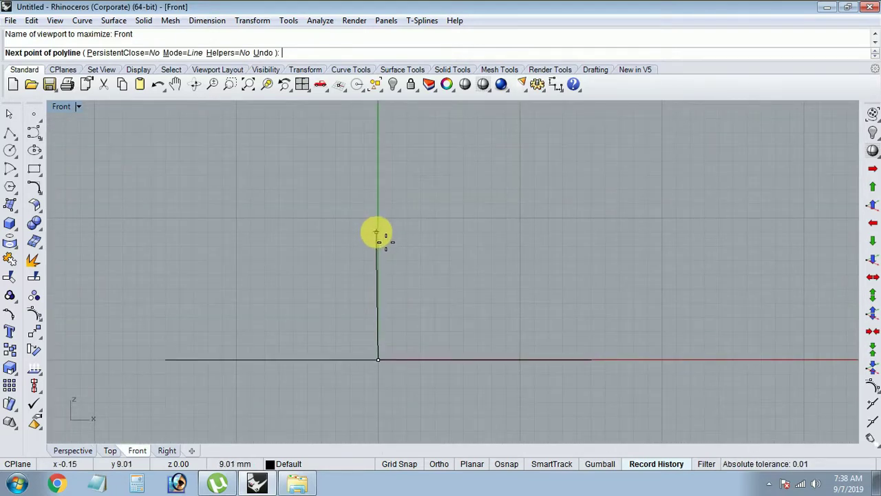
scroll(358, 234, down, 2)
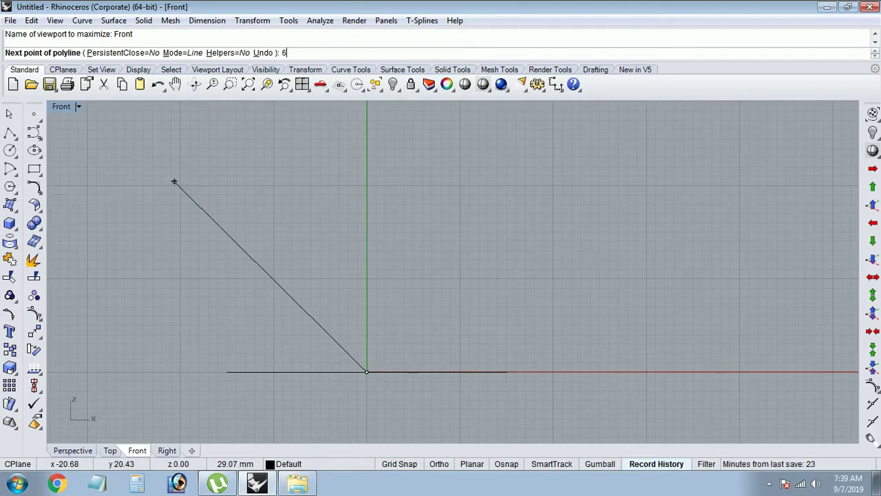
key(Return)
key(F8)
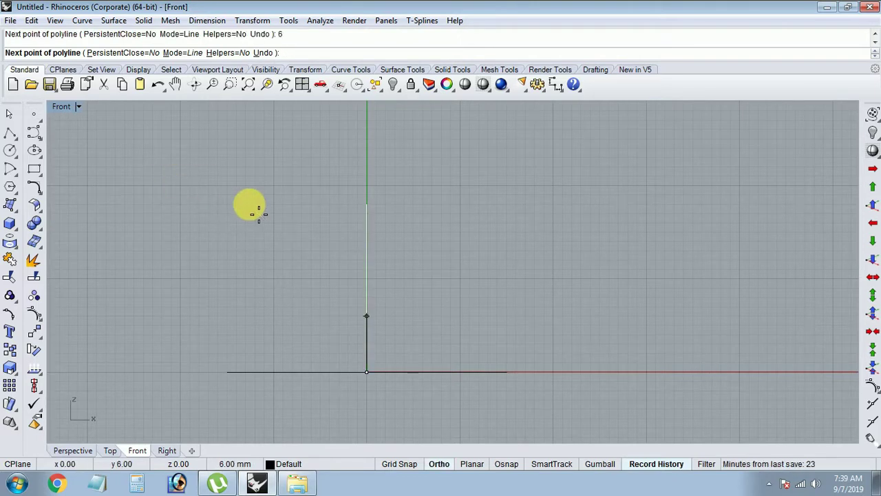
click(259, 214)
key(F8)
scroll(334, 289, up, 3)
key(Return)
click(10, 168)
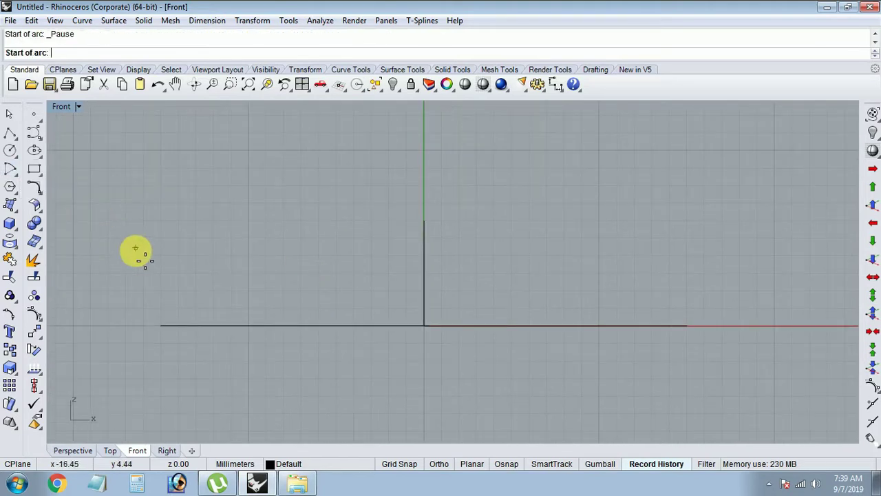
- Draw the dome-profile arc from the circle's left quadrant to the 6 mm line's top
click(160, 325)
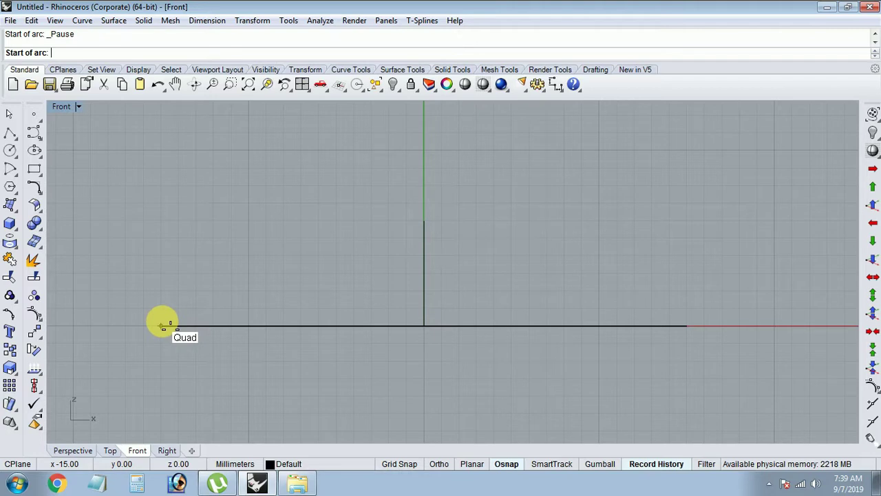
click(162, 326)
key(ctrl+F1)
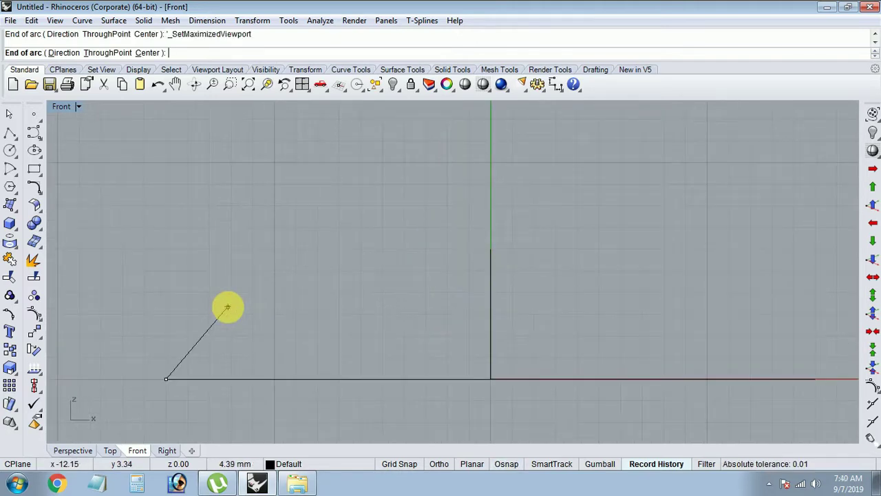
scroll(237, 260, up, 3)
scroll(234, 253, down, 2)
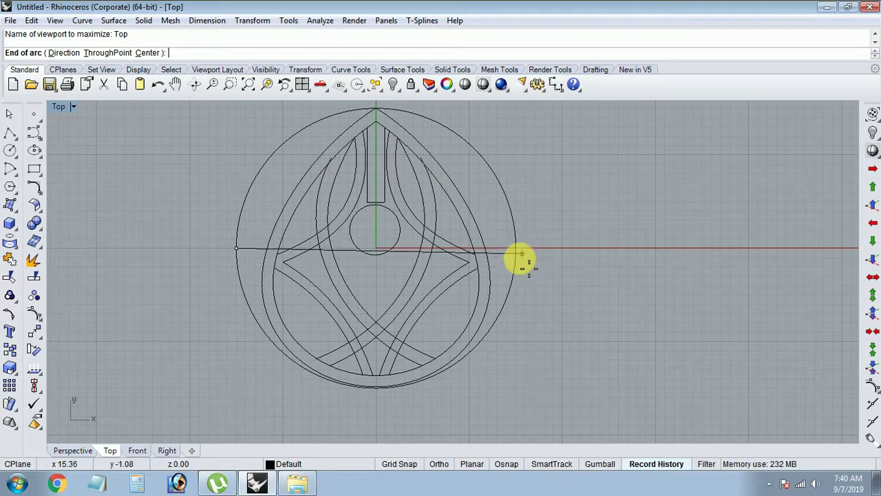
key(ctrl+F2)
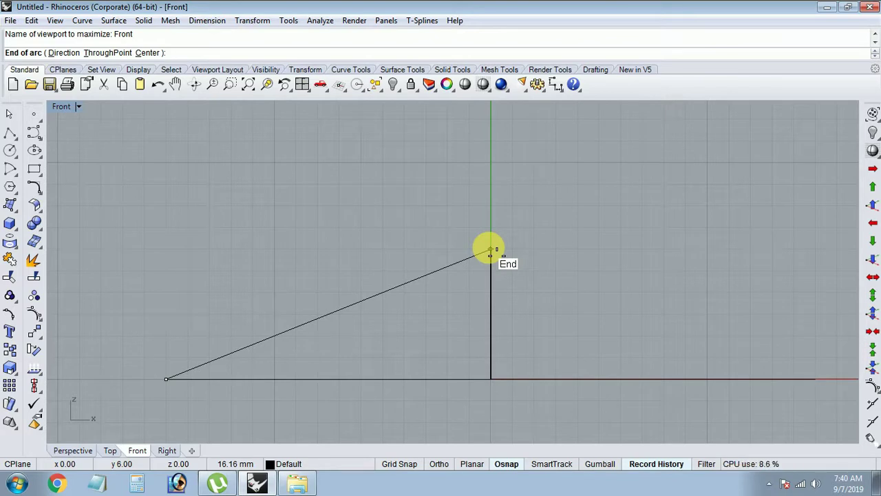
click(490, 250)
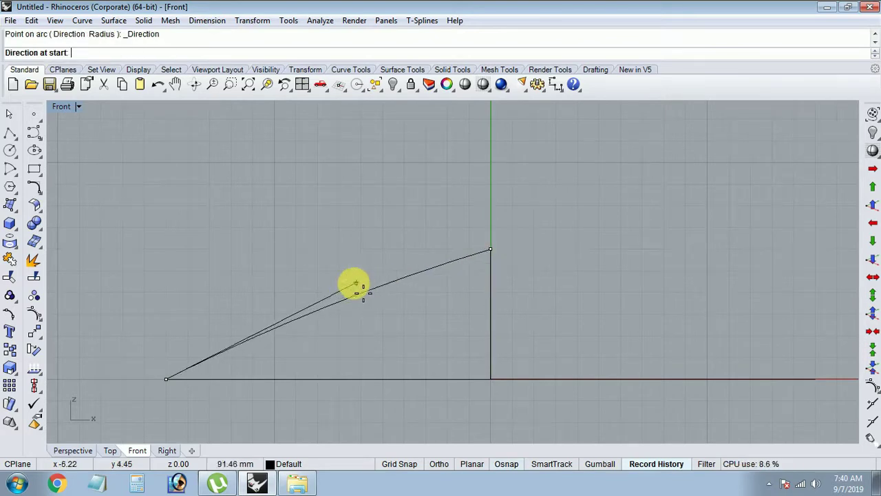
click(314, 262)
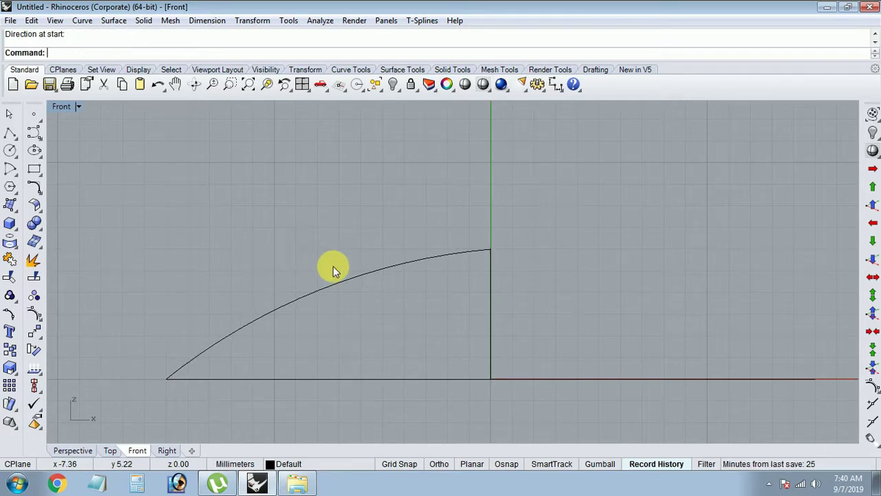
scroll(396, 263, down, 5)
scroll(395, 263, up, 3)
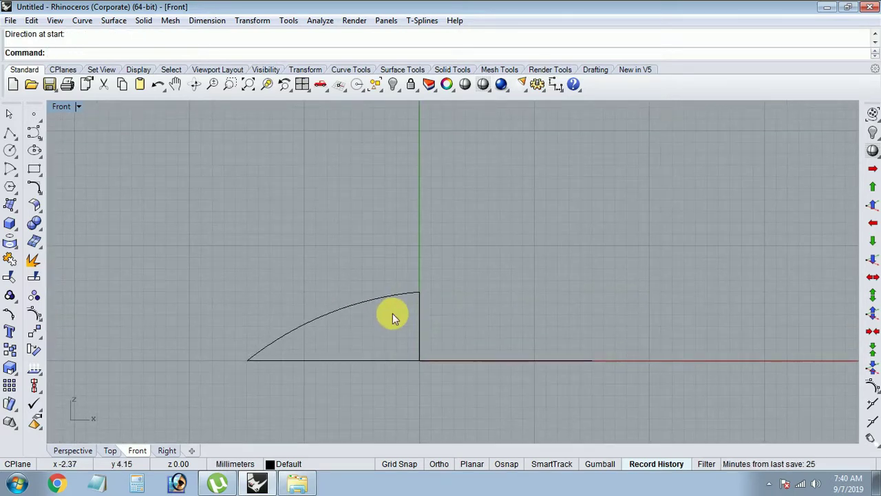
- Switch from the Front view back to the maximized Top view of the curves
key(ctrl+F1)
scroll(396, 314, down, 5)
scroll(402, 321, up, 4)
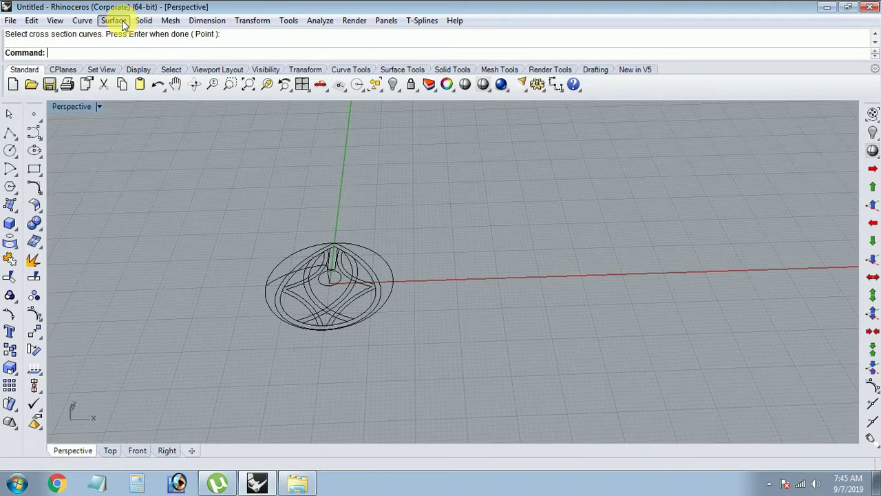
- Start Sweep 1 Rail and pick the outer ellipse, then cancel the attempt
click(121, 22)
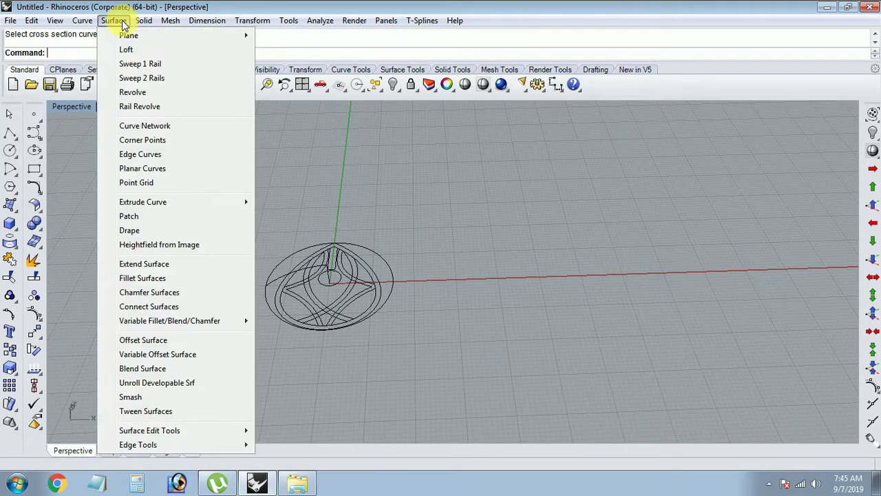
click(160, 64)
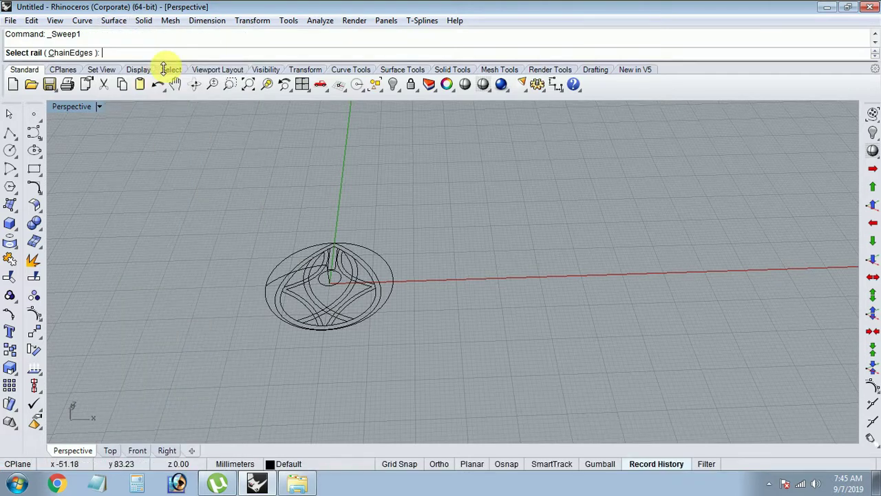
scroll(268, 262, up, 2)
scroll(294, 276, up, 2)
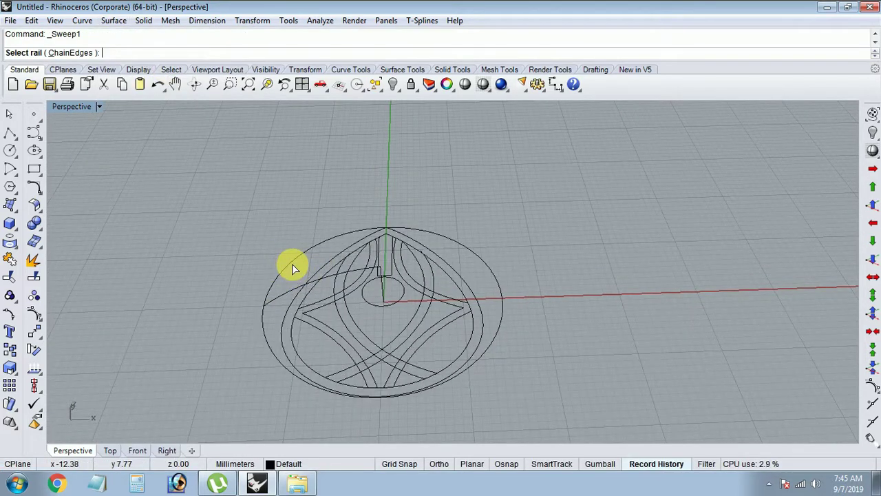
click(293, 268)
key(Escape)
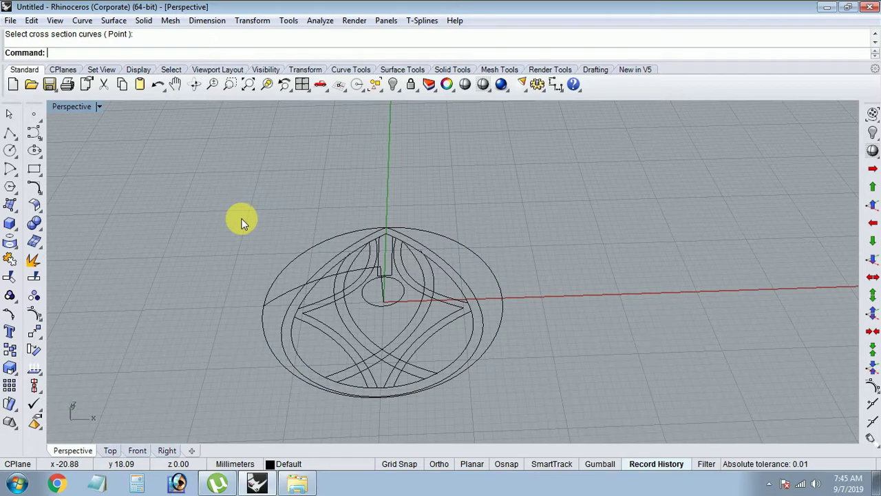
- Sweep the arched profile along the outer ellipse rail to create the dome surface
right_click(241, 222)
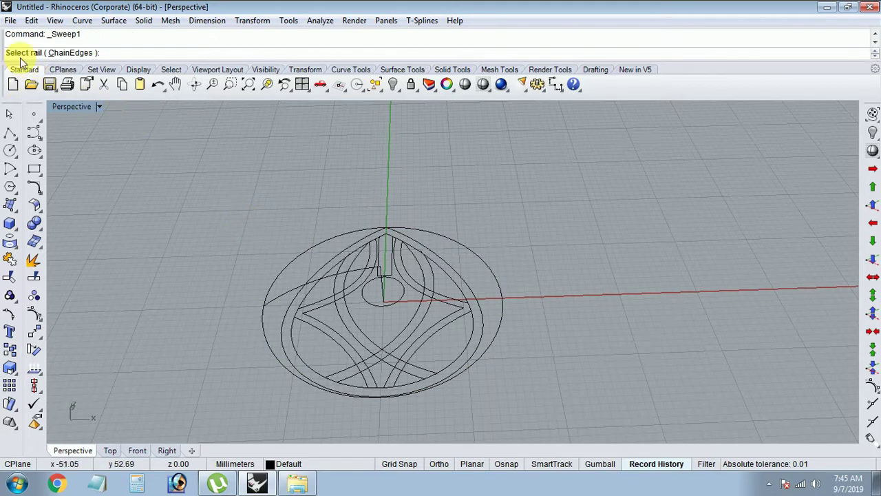
click(285, 265)
right_drag(269, 276, 250, 283)
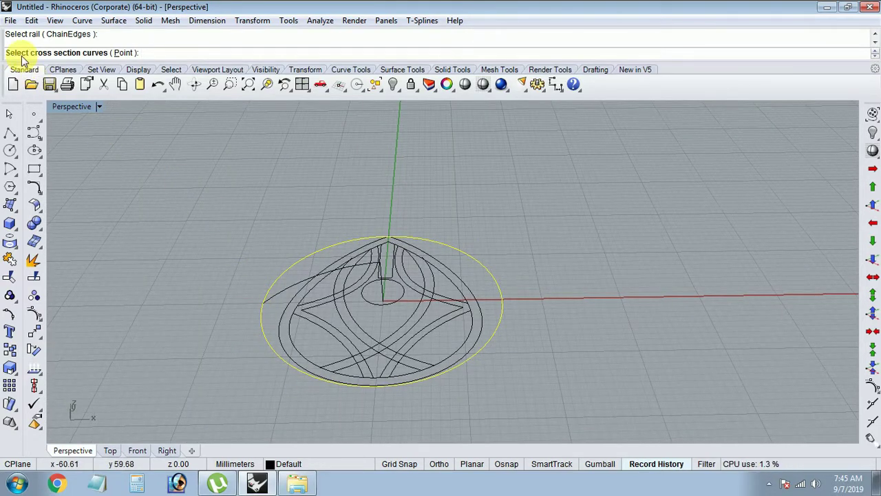
click(288, 292)
mouse_move(176, 354)
right_down()
mouse_move(191, 282)
mouse_move(240, 309)
mouse_move(285, 309)
right_up()
right_click(193, 281)
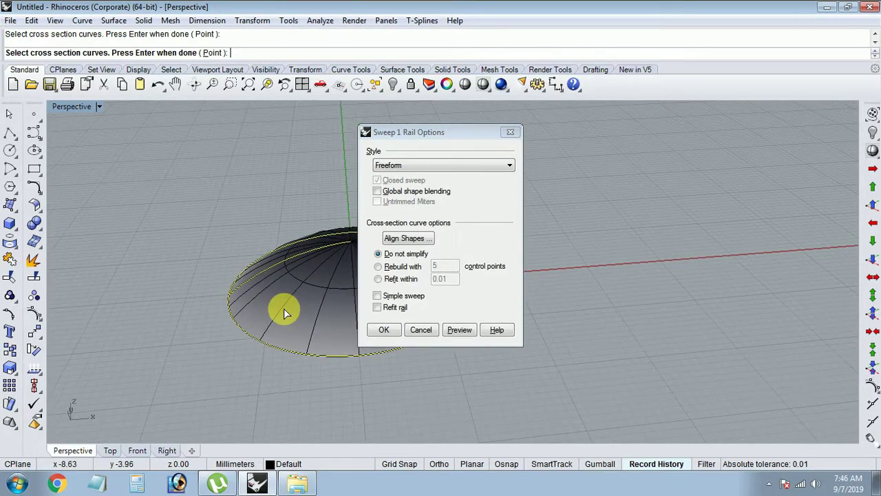
click(378, 332)
mouse_move(362, 290)
right_down()
mouse_move(346, 310)
mouse_move(374, 307)
mouse_move(347, 208)
mouse_move(333, 299)
mouse_move(364, 271)
mouse_move(389, 277)
mouse_move(437, 240)
mouse_move(386, 354)
mouse_move(300, 296)
mouse_move(298, 186)
mouse_move(323, 261)
mouse_move(340, 252)
mouse_move(344, 334)
right_up()
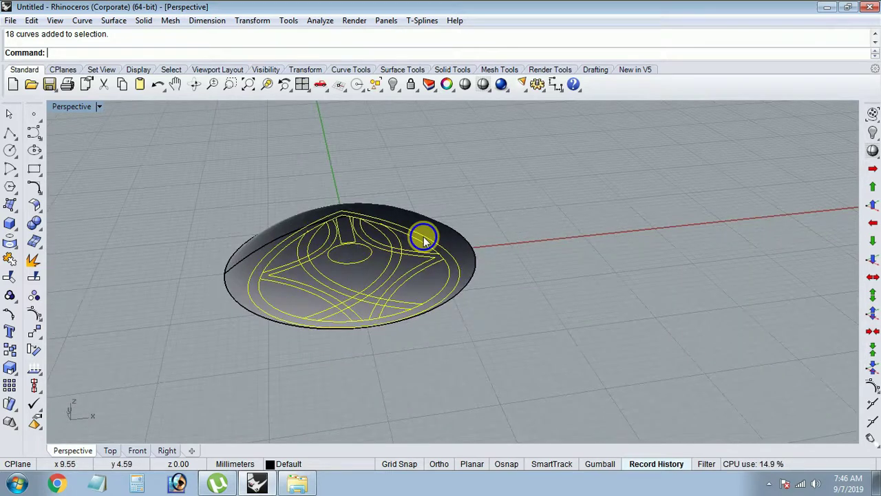
- Select the dome surface, orbit down onto it, and start the Project command
scroll(365, 231, up, 3)
click(365, 231)
scroll(371, 241, down, 4)
mouse_move(356, 248)
right_down()
mouse_move(400, 276)
mouse_move(377, 256)
right_up()
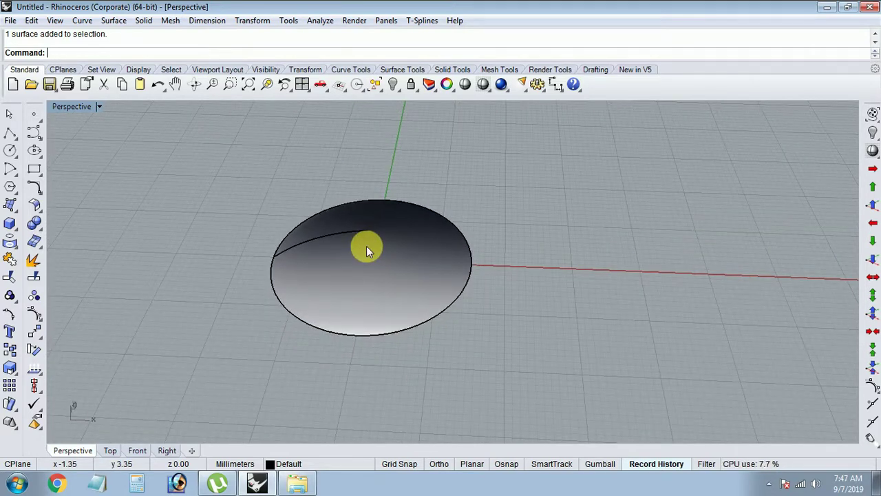
text(project)
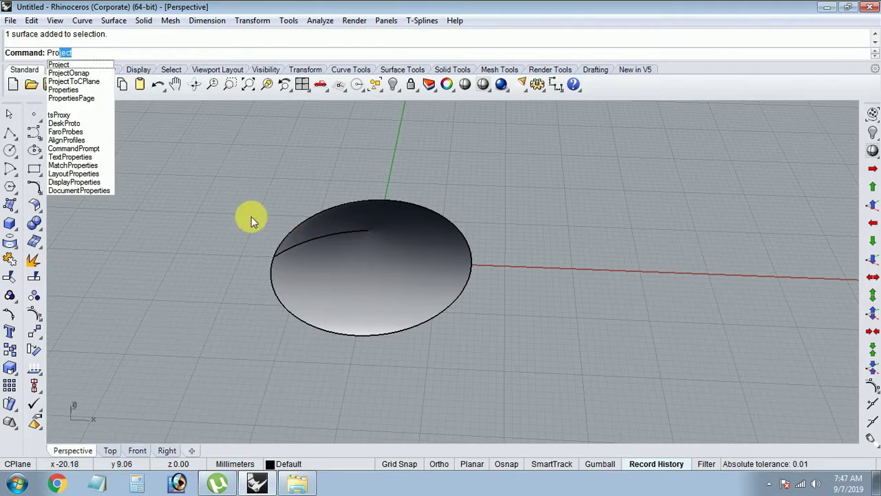
key(Return)
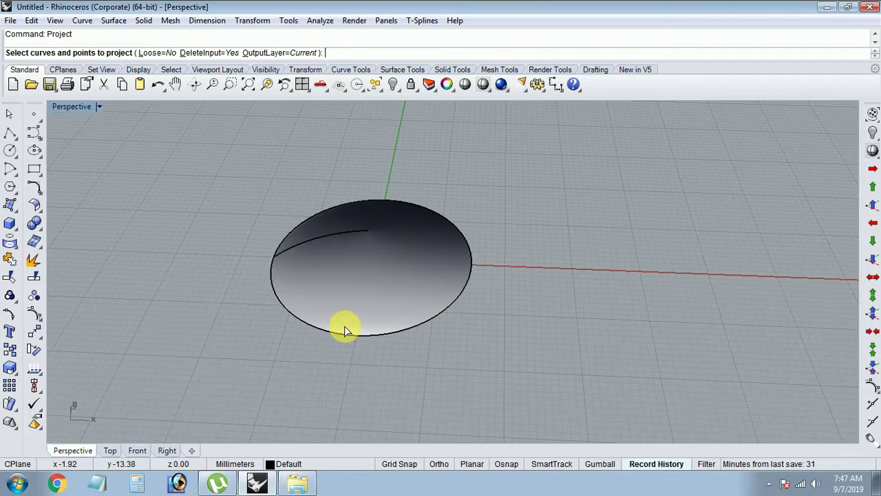
- Restart Project and choose the pendant pattern curves as the curves to project
right_drag(354, 338, 391, 239)
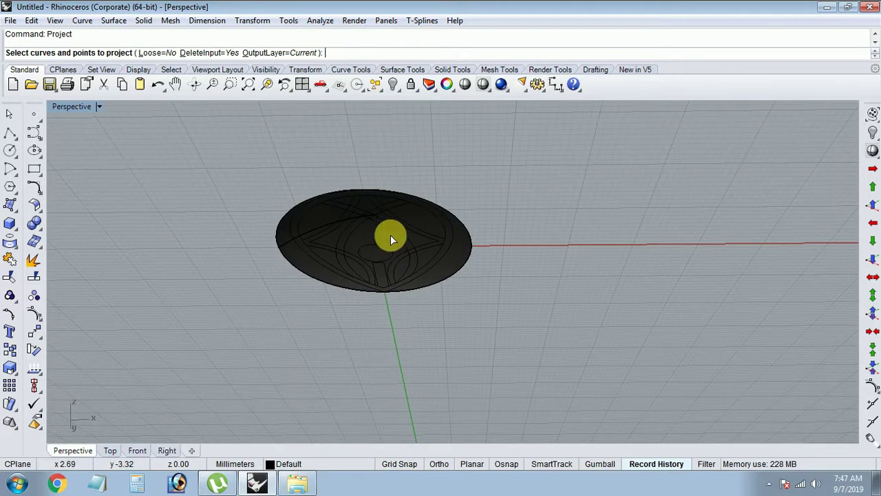
mouse_move(252, 177)
right_down()
mouse_move(346, 171)
mouse_move(345, 250)
right_up()
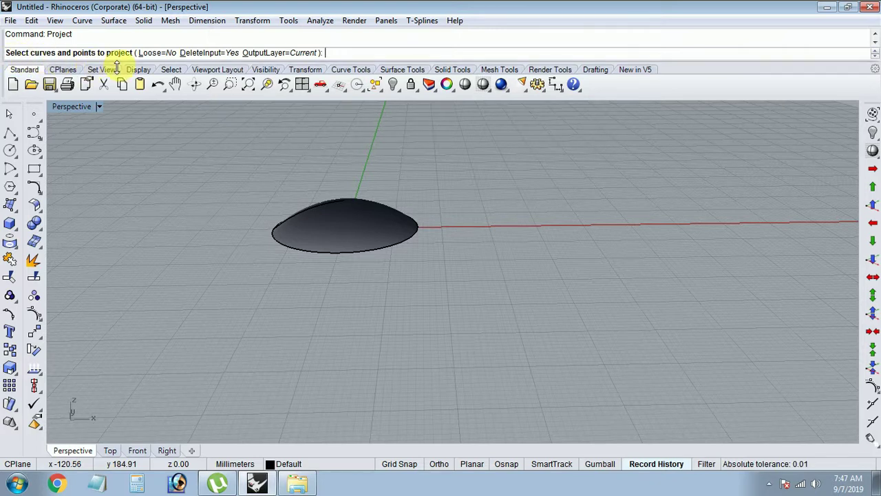
right_drag(227, 255, 232, 197)
right_click(233, 196)
mouse_move(248, 232)
right_down()
mouse_move(370, 186)
mouse_move(240, 225)
right_up()
click(378, 191)
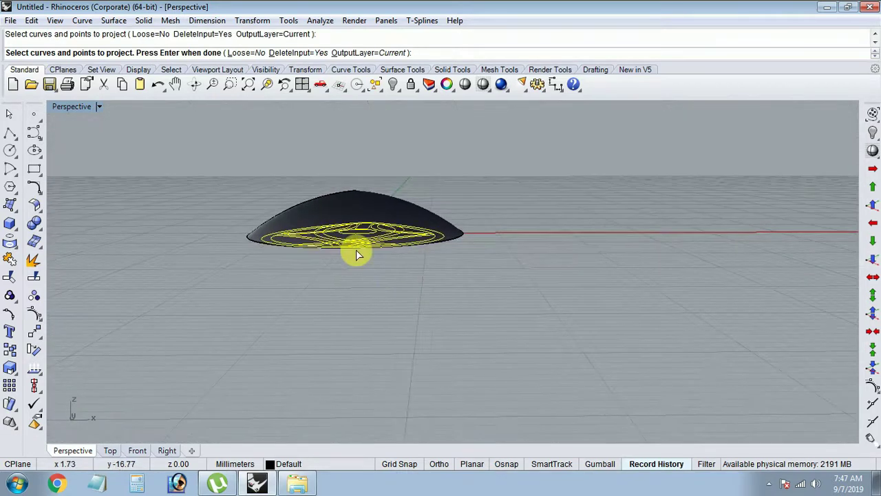
key(Return)
- Pick the dome as the projection target so the curves wrap onto it
right_drag(274, 231, 281, 266)
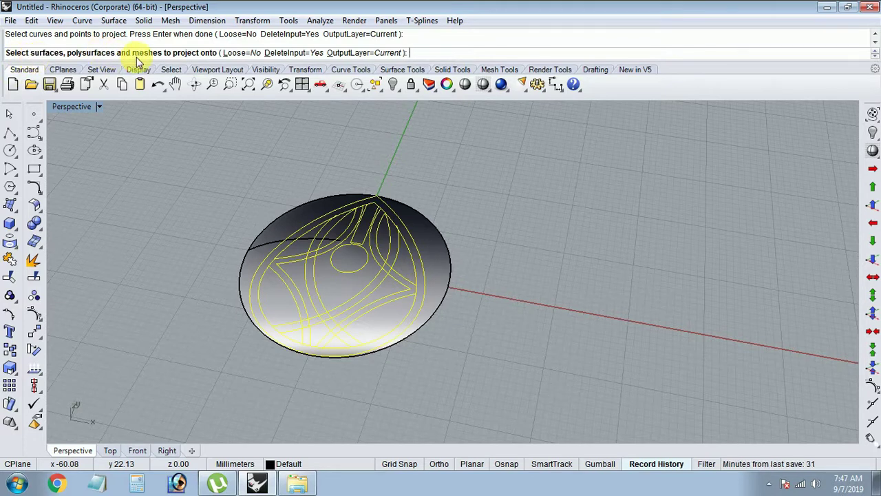
right_drag(352, 318, 336, 322)
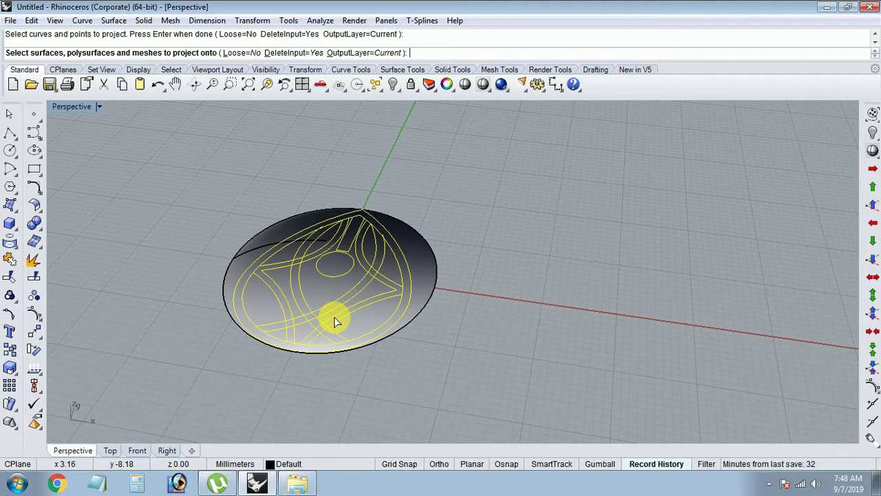
click(421, 265)
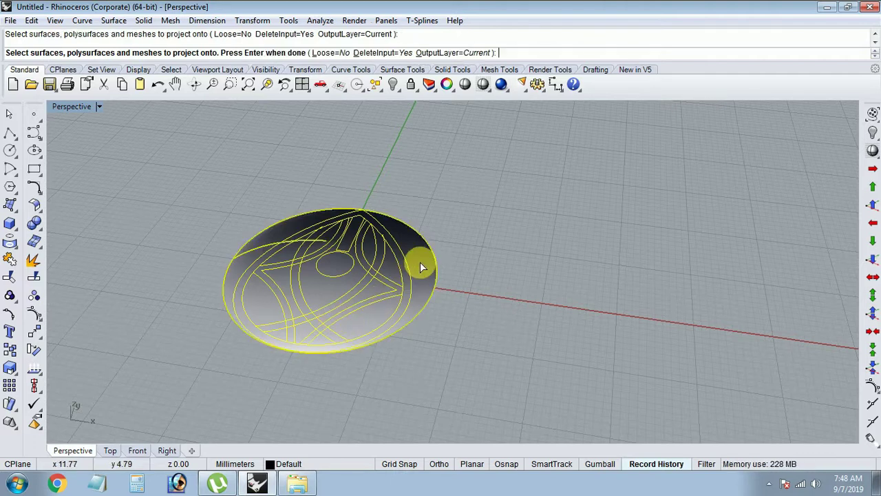
right_drag(420, 262, 405, 246)
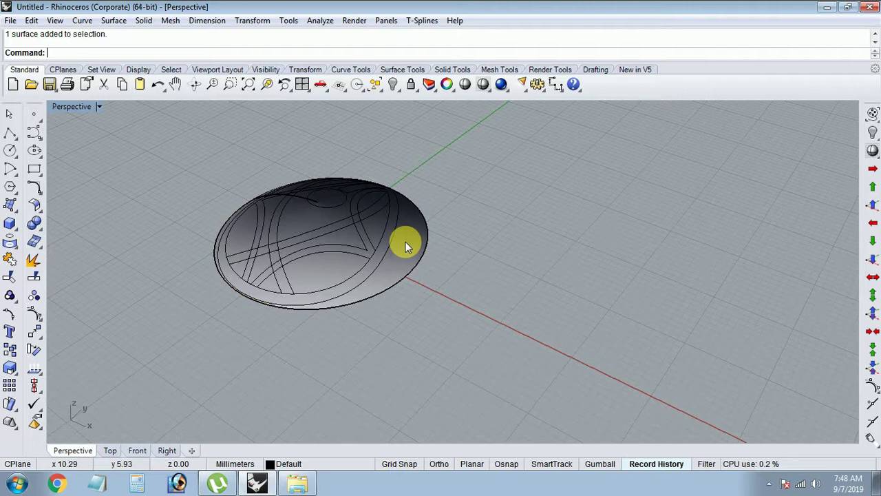
- Hide the dome surface and delete the unwanted outer curve
key(ctrl+h)
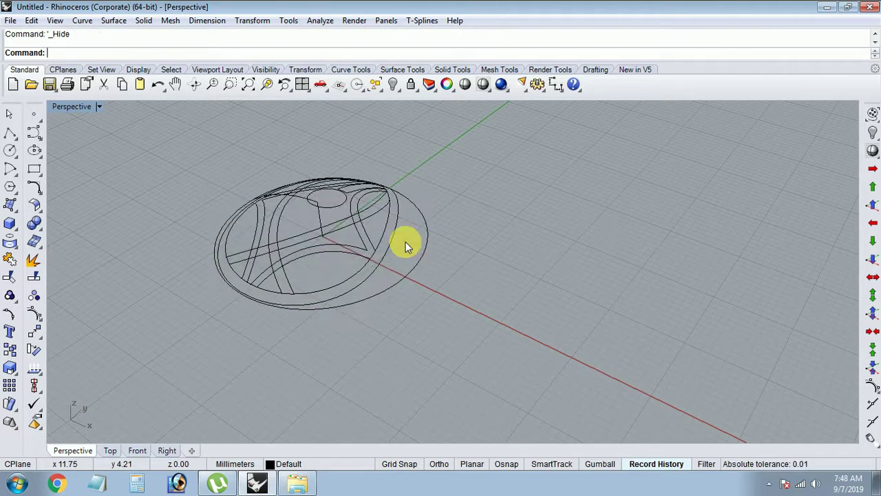
mouse_move(331, 279)
right_down()
mouse_move(492, 230)
mouse_move(541, 250)
right_up()
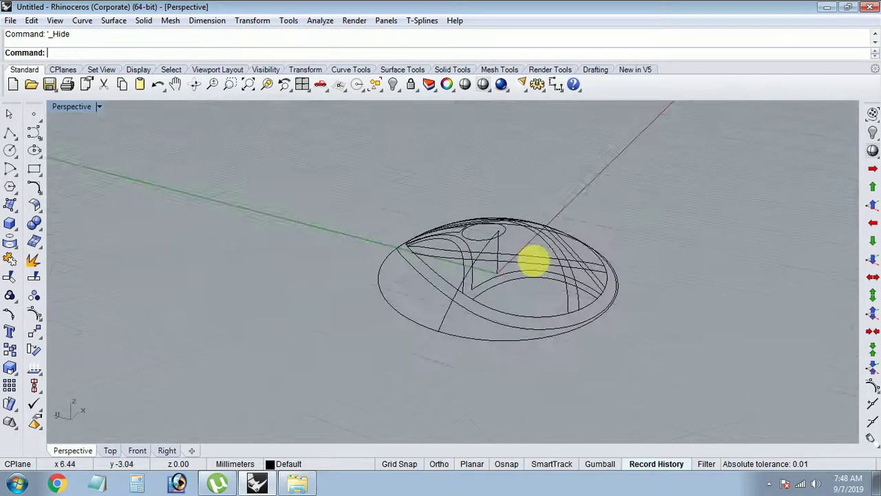
click(445, 323)
mouse_move(441, 334)
right_down()
mouse_move(401, 287)
mouse_move(419, 291)
mouse_move(429, 330)
mouse_move(435, 303)
right_up()
key(Delete)
- Orbit the Perspective view to inspect the arched projected pattern curves
mouse_move(298, 251)
right_down()
mouse_move(315, 291)
mouse_move(429, 256)
mouse_move(515, 248)
mouse_move(424, 292)
mouse_move(374, 244)
mouse_move(407, 241)
mouse_move(516, 319)
mouse_move(629, 279)
mouse_move(632, 260)
right_up()
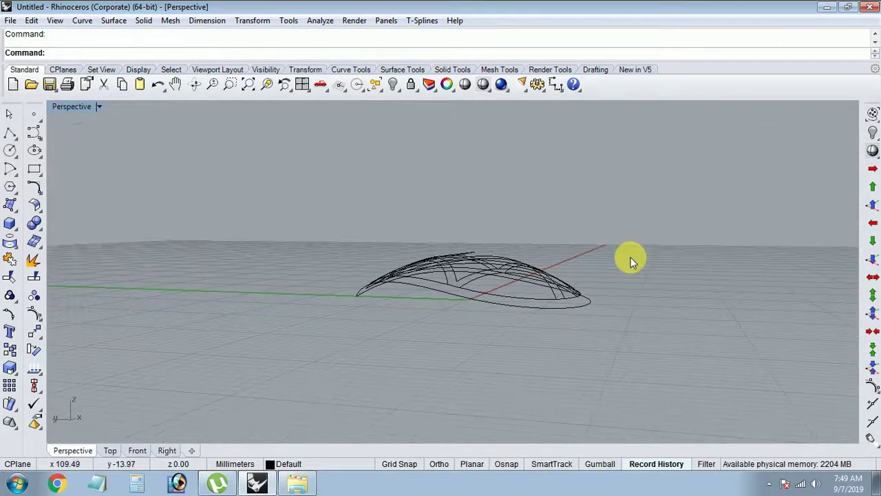
mouse_move(616, 329)
right_down()
mouse_move(450, 310)
mouse_move(482, 325)
mouse_move(570, 252)
mouse_move(566, 285)
mouse_move(514, 262)
mouse_move(666, 293)
right_up()
mouse_move(502, 256)
right_down()
mouse_move(448, 301)
mouse_move(594, 353)
mouse_move(555, 276)
mouse_move(330, 241)
mouse_move(575, 274)
mouse_move(531, 291)
mouse_move(511, 311)
mouse_move(541, 349)
mouse_move(512, 245)
mouse_move(515, 330)
mouse_move(546, 338)
mouse_move(494, 287)
mouse_move(409, 276)
mouse_move(452, 173)
mouse_move(442, 291)
mouse_move(470, 233)
mouse_move(436, 291)
mouse_move(602, 276)
right_up()
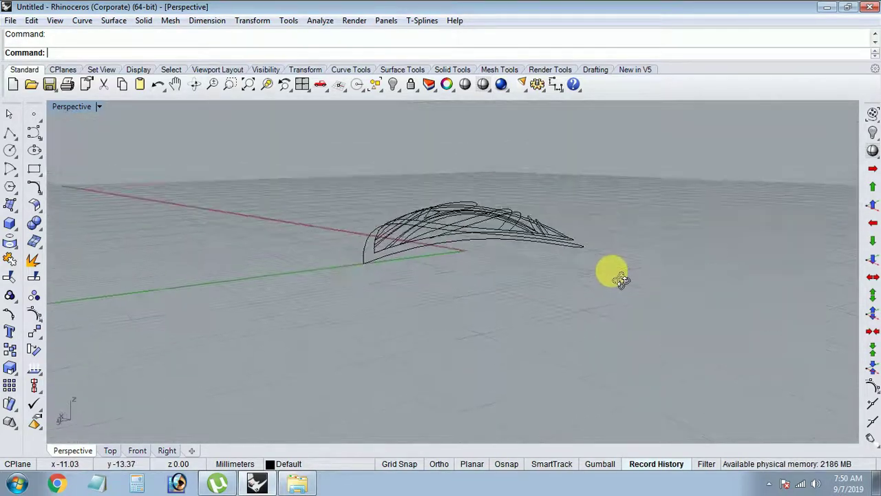